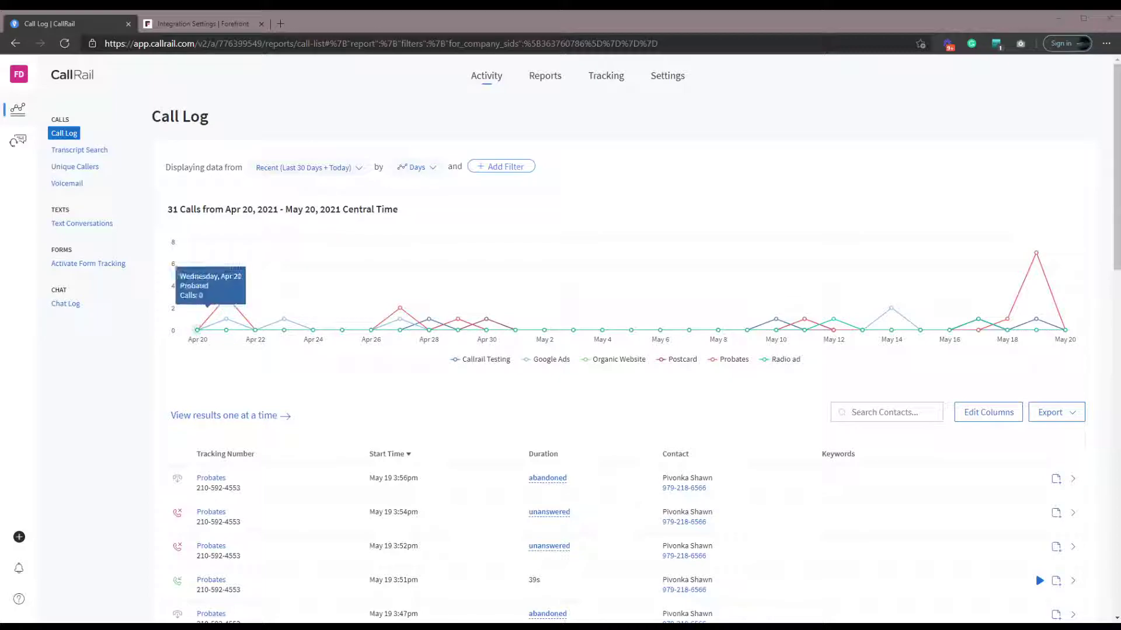
# - Switch to Forefront and view the lead pipeline
pyautogui.hotkey('ctrl', 'Tab')
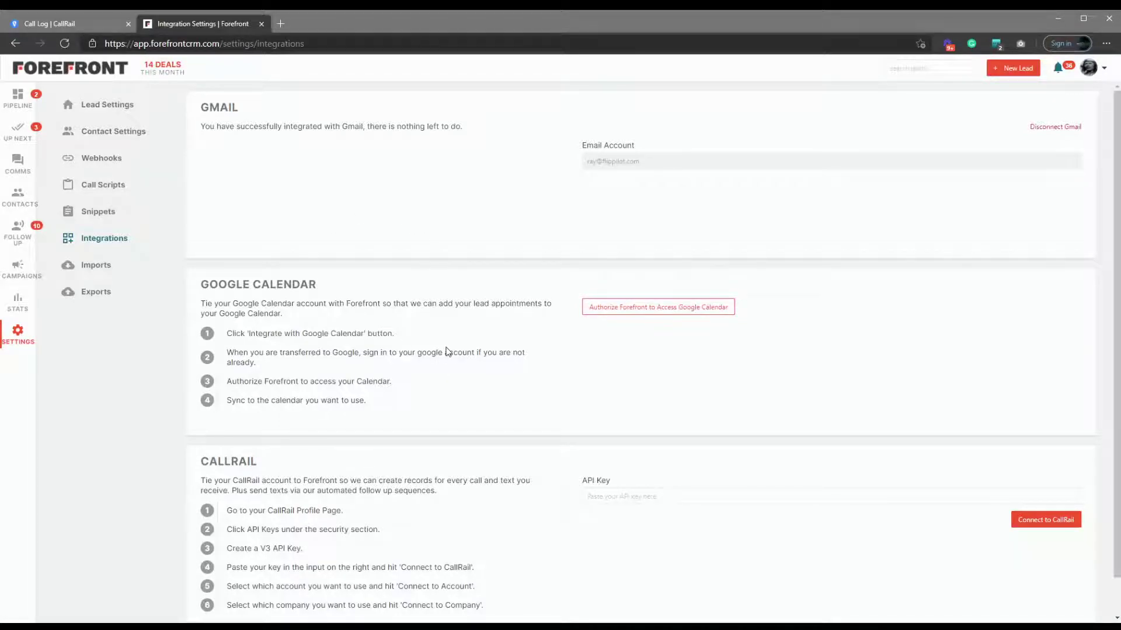
pyautogui.click(37, 102)
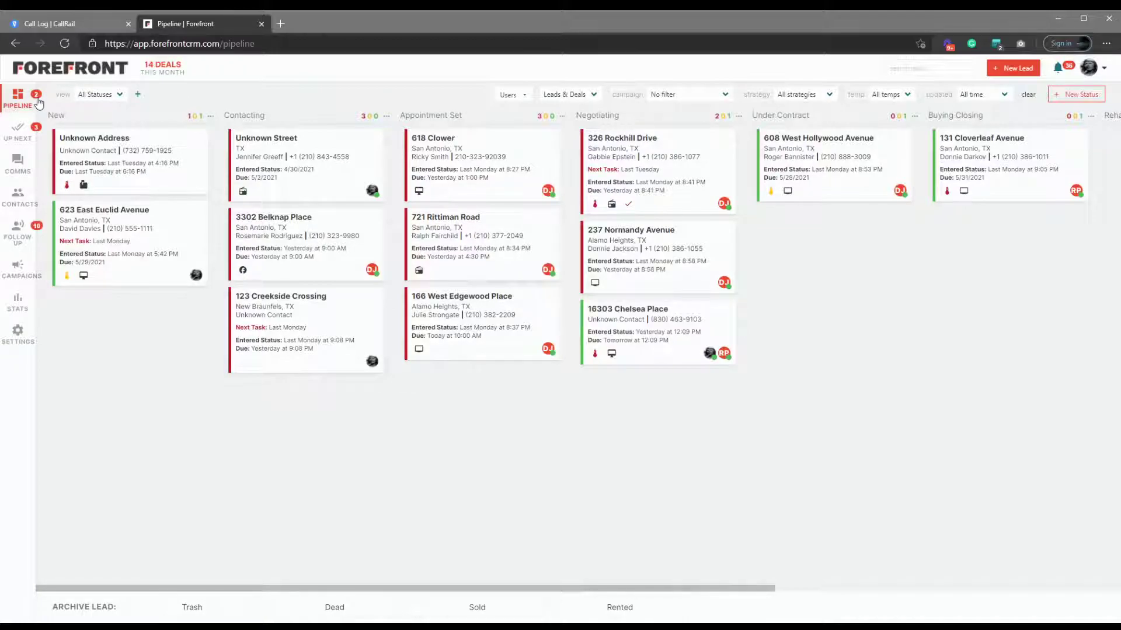
# - Switch to CallRail and open the API Keys page of the user profile
pyautogui.click(47, 24)
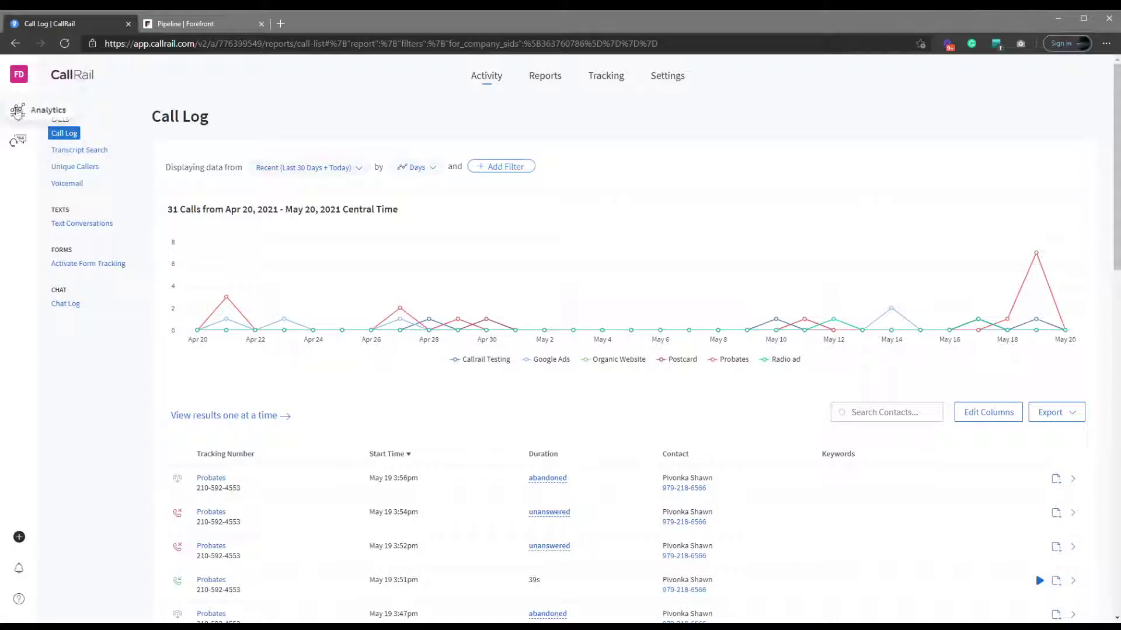
pyautogui.click(40, 80)
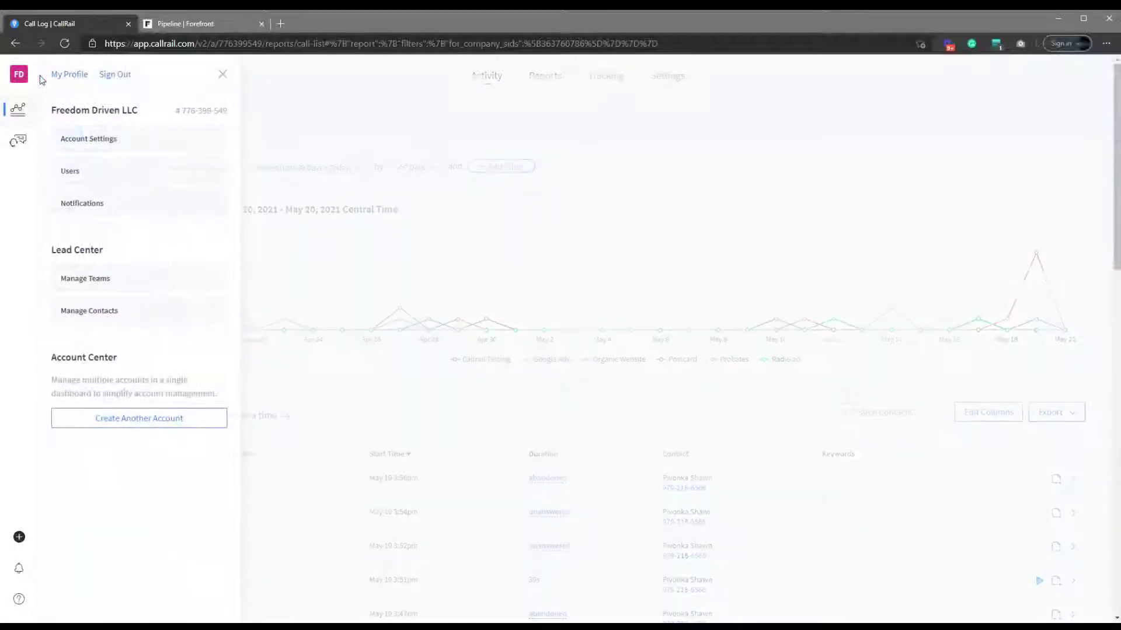
pyautogui.click(72, 76)
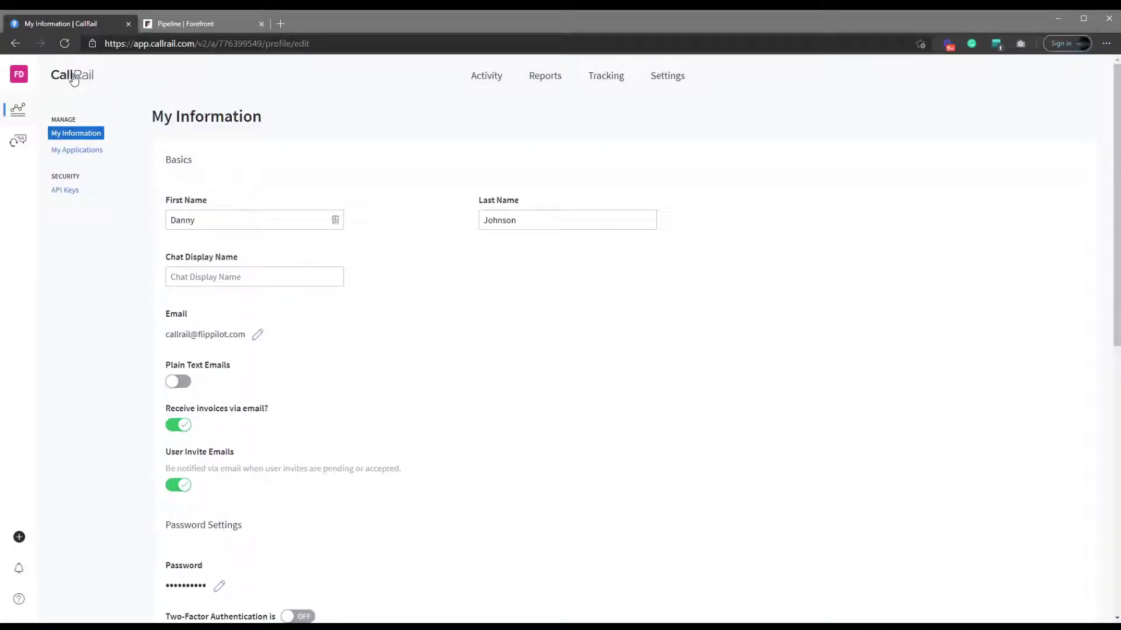
pyautogui.click(68, 198)
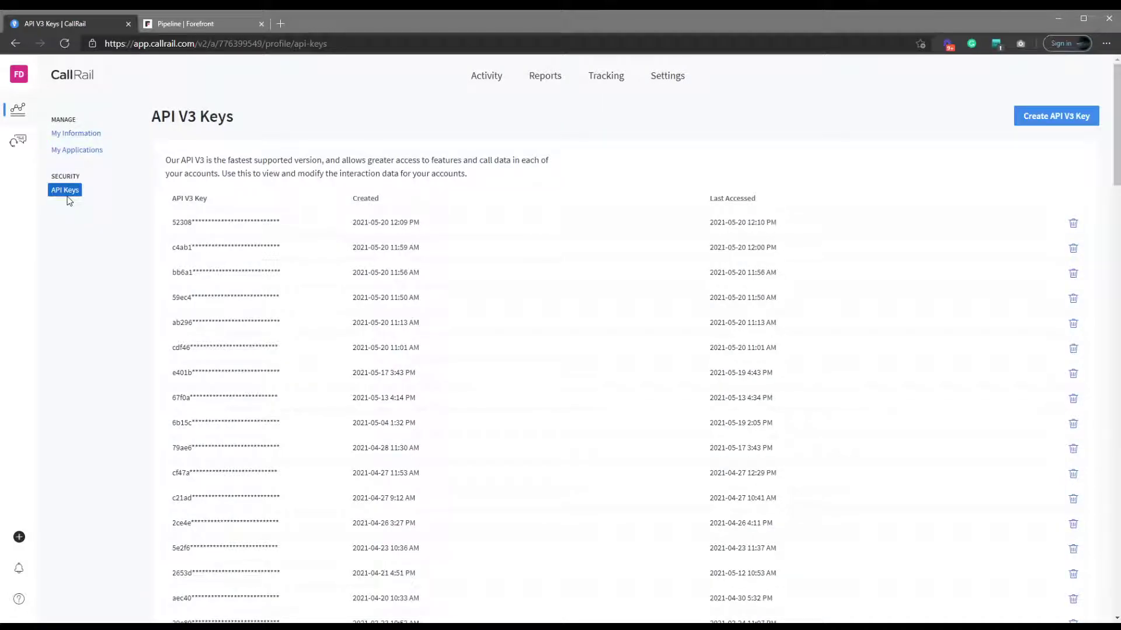
# - Switch to Forefront and bring up the CallRail section of the integration settings
pyautogui.click(208, 28)
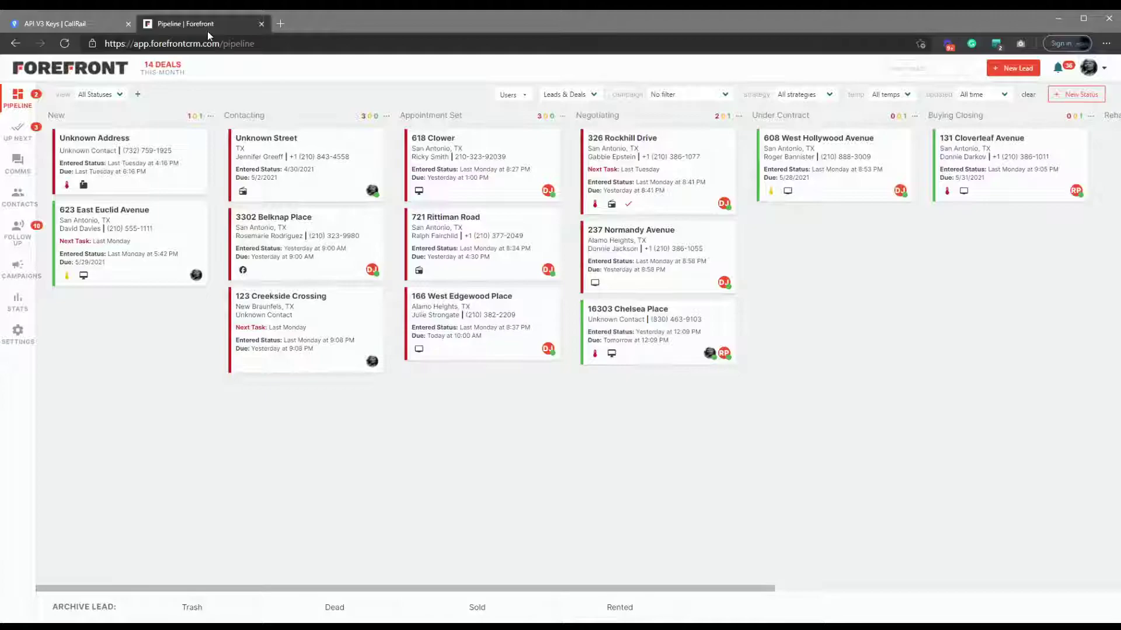
pyautogui.click(18, 333)
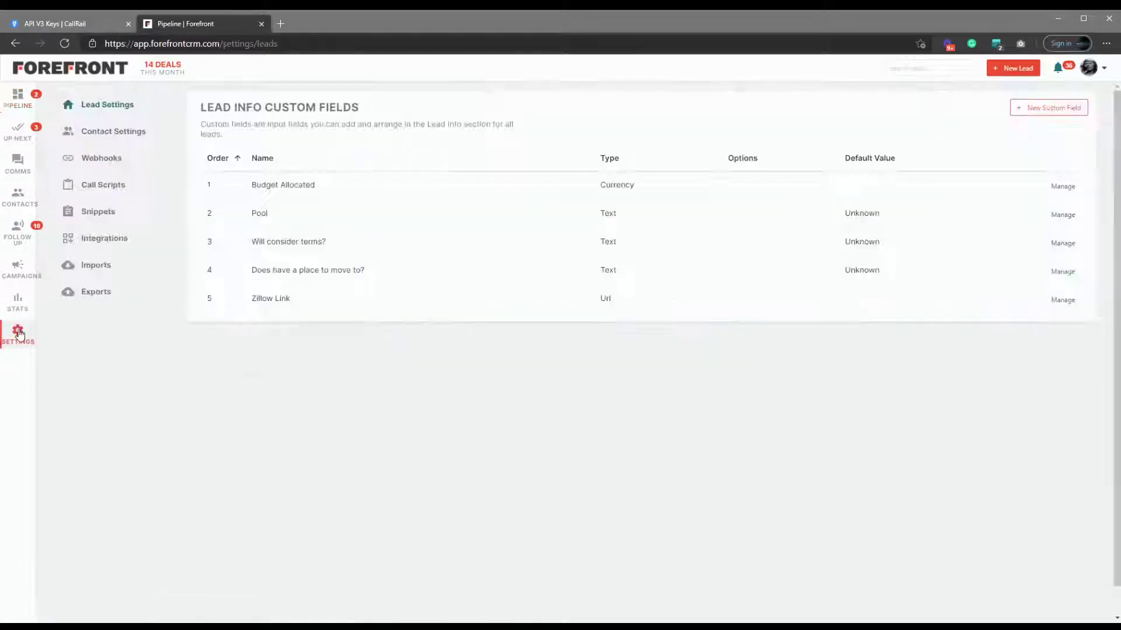
pyautogui.click(128, 244)
pyautogui.scroll(-1, 621, 333)
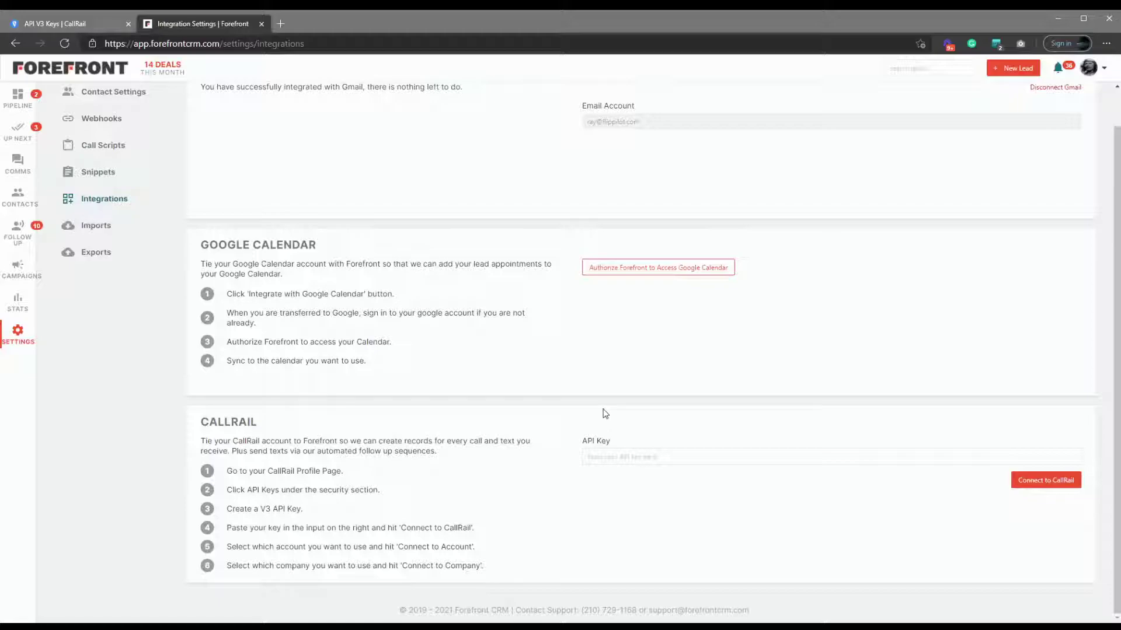
# - Switch to CallRail, create a new API V3 key and copy the full key from the end of the list
pyautogui.click(72, 23)
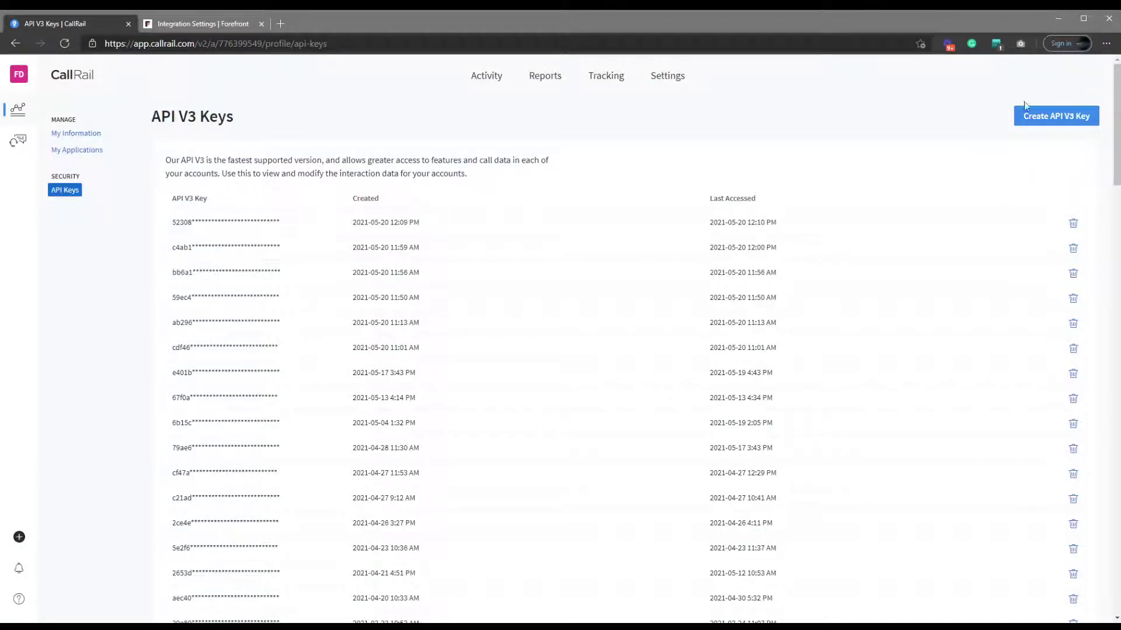
pyautogui.click(1068, 117)
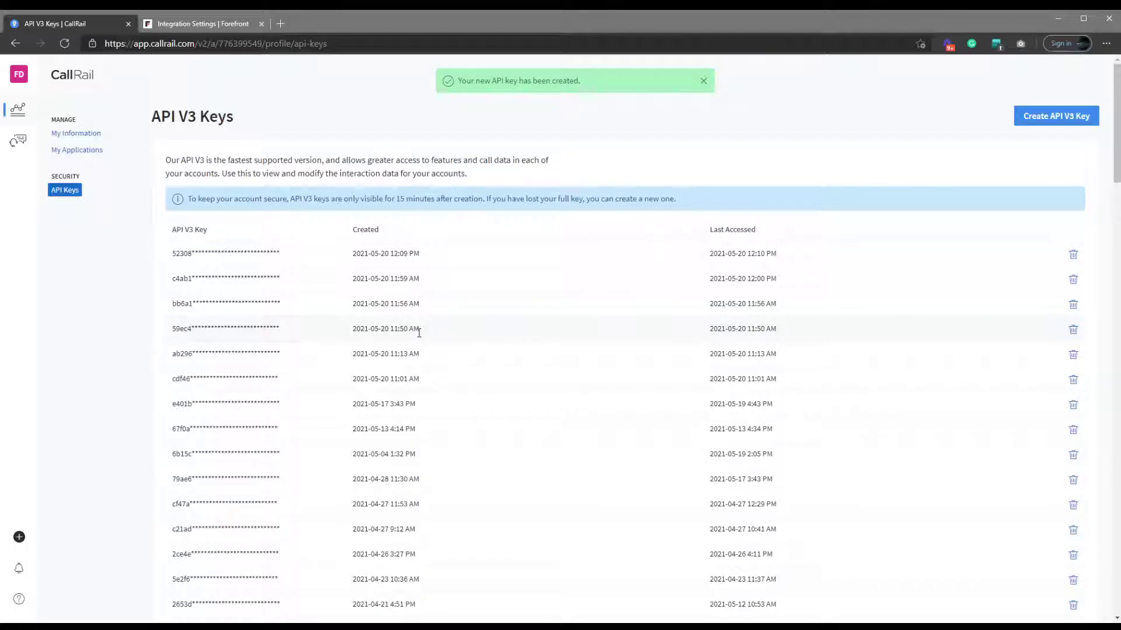
pyautogui.scroll(-15, 345, 414)
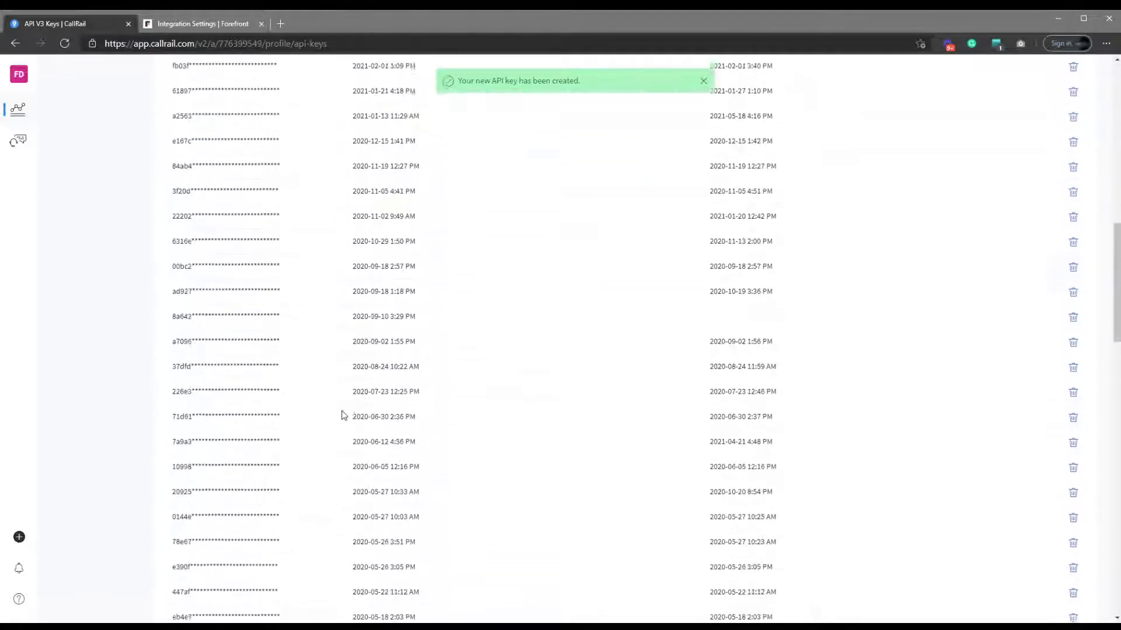
pyautogui.scroll(-10, 344, 415)
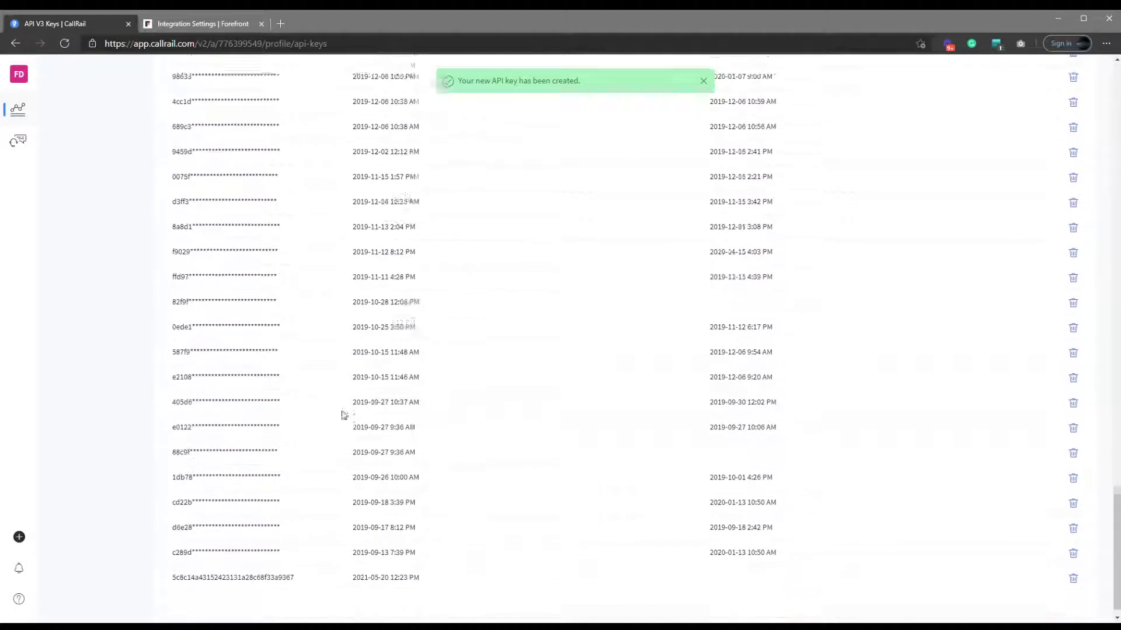
pyautogui.doubleClick(234, 566)
pyautogui.hotkey('ctrl', 'c')
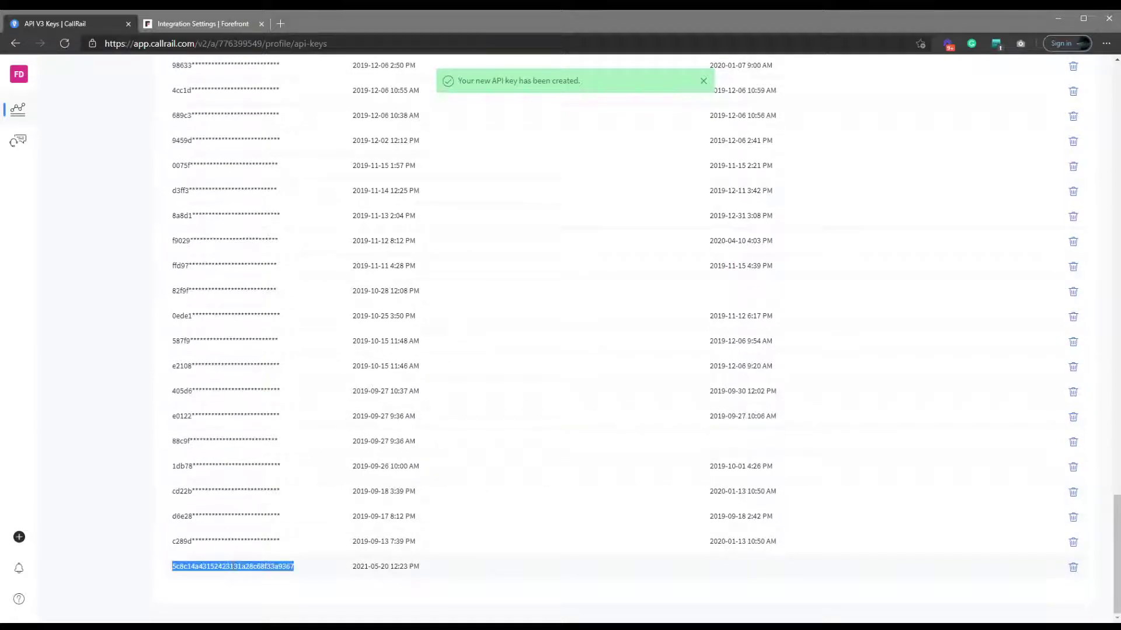
# - Paste the copied API key into Forefront's CallRail integration and connect to CallRail
pyautogui.click(209, 24)
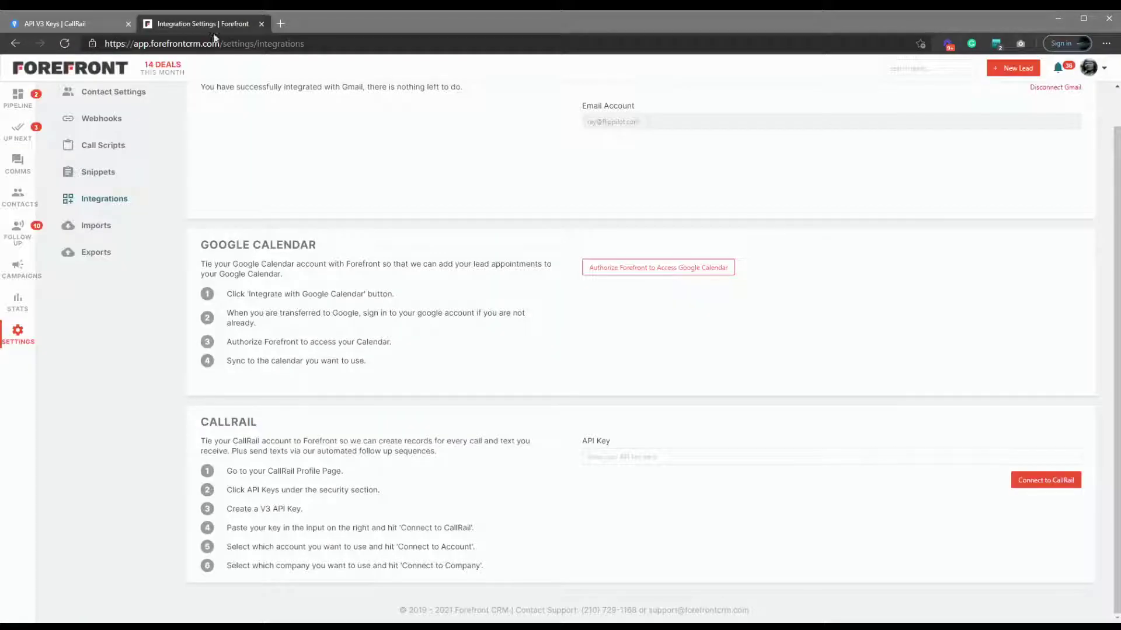
pyautogui.click(734, 457)
pyautogui.hotkey('ctrl', 'v')
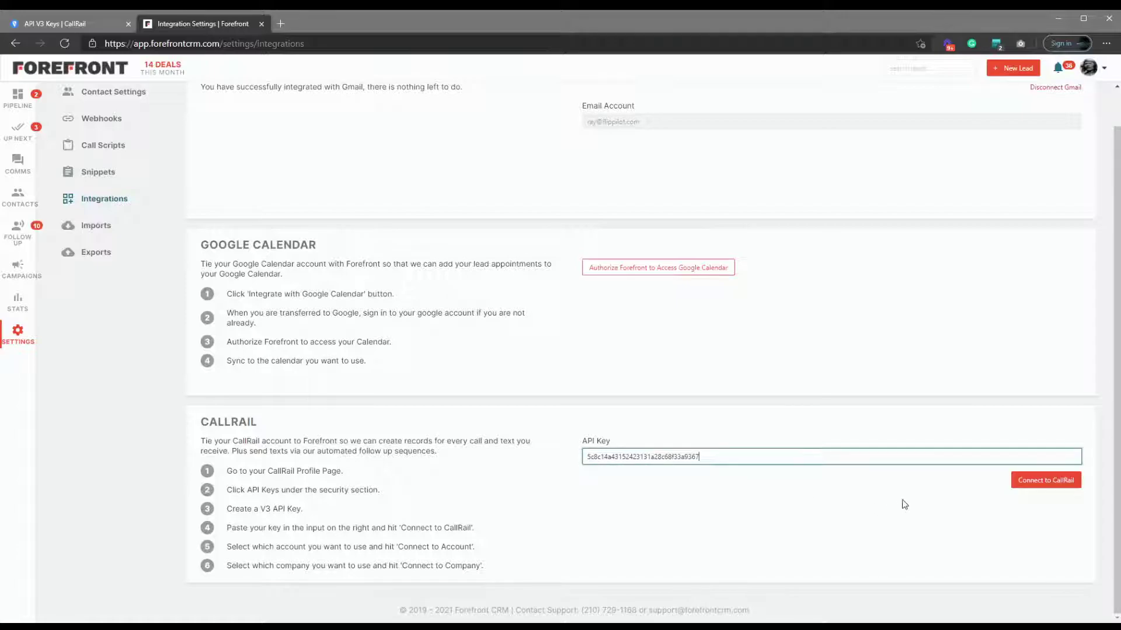
pyautogui.click(1032, 485)
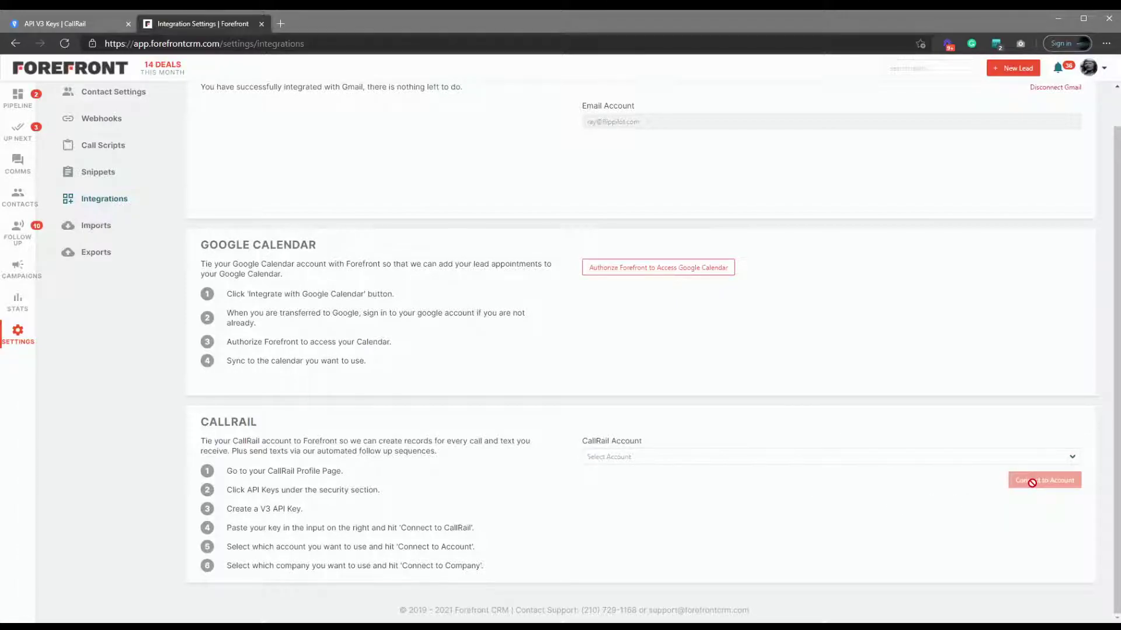
# - Connect the integration to the CallRail account Freedom Driven LLC and to the company Freedom Driven LLC
pyautogui.click(880, 466)
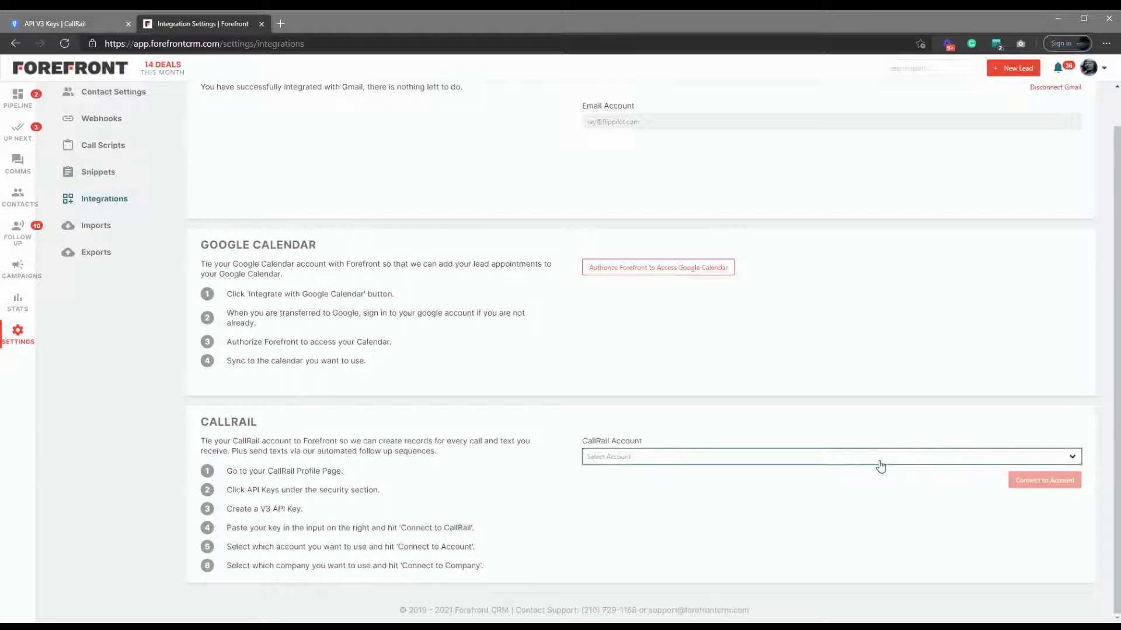
pyautogui.click(649, 484)
pyautogui.click(1049, 480)
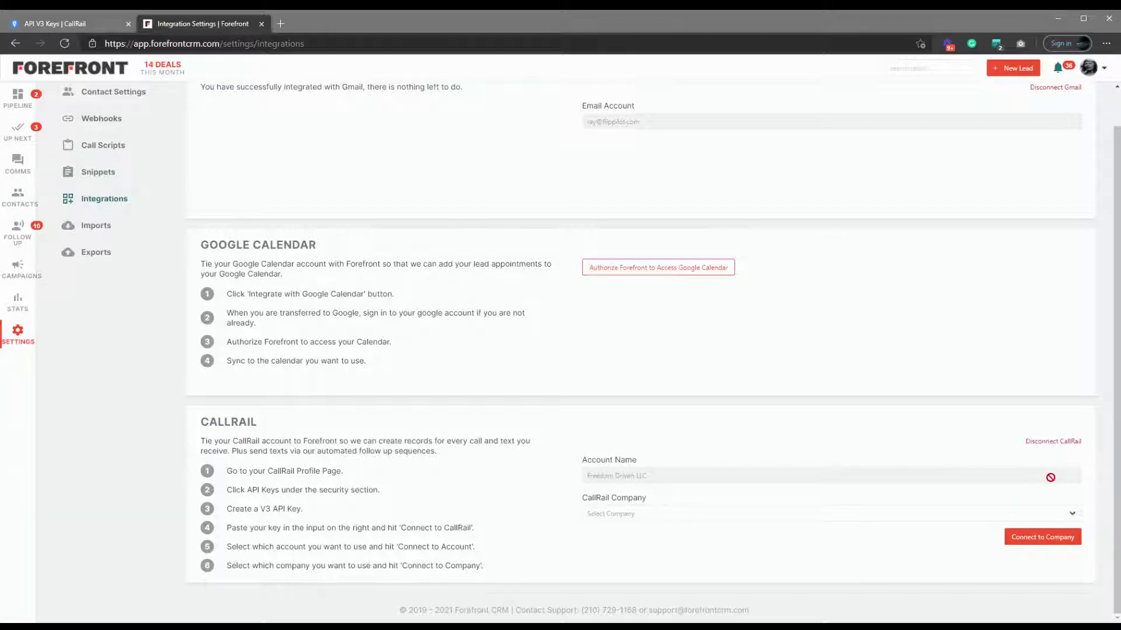
pyautogui.click(637, 525)
pyautogui.click(638, 538)
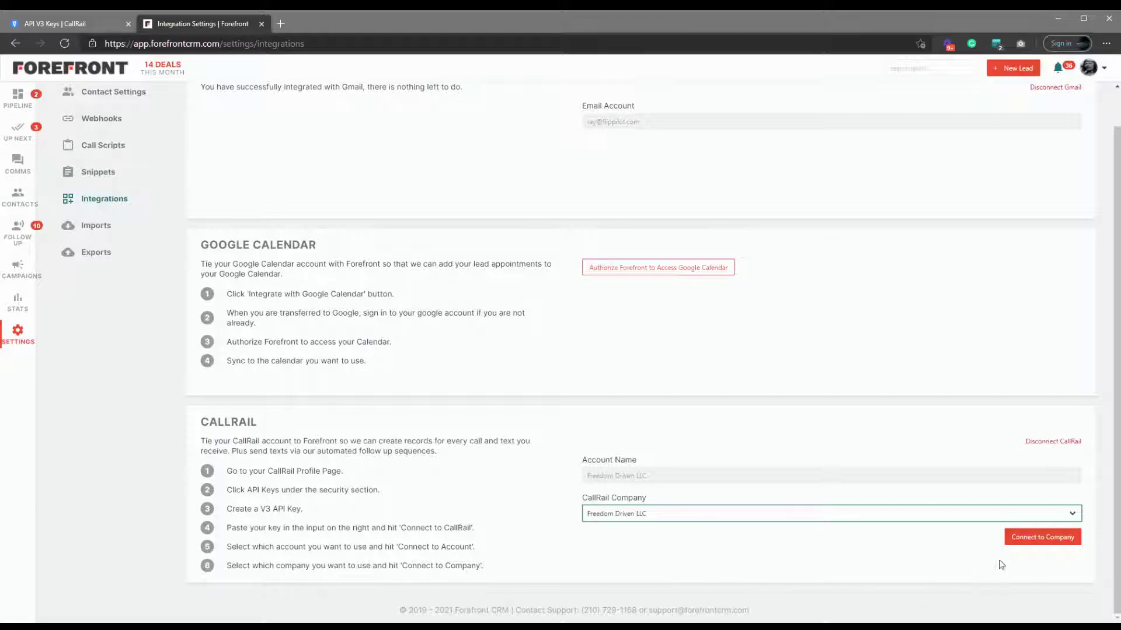
pyautogui.click(1017, 548)
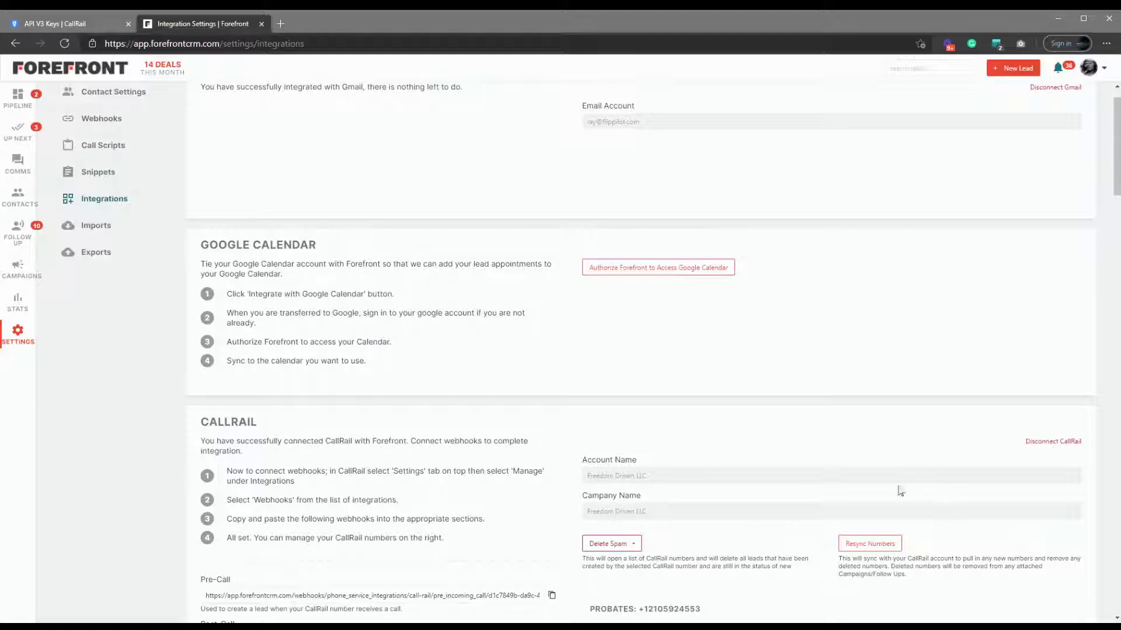
# - Review the CallRail numbers listed in Forefront, resync them, and bring up the webhook URLs
pyautogui.scroll(-15, 805, 474)
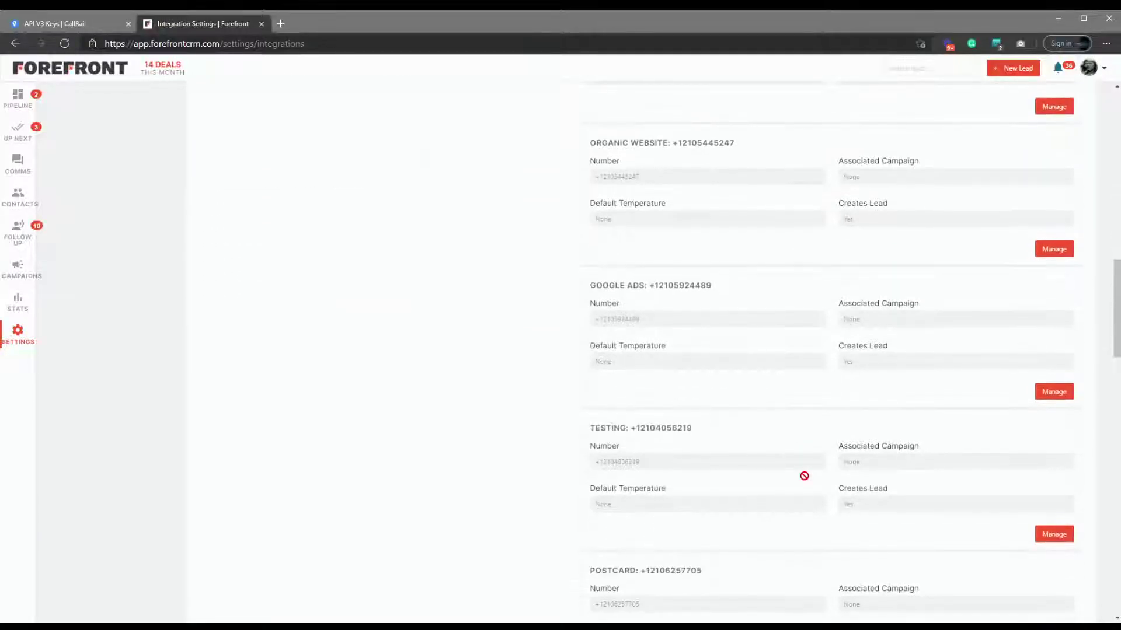
pyautogui.scroll(10, 805, 476)
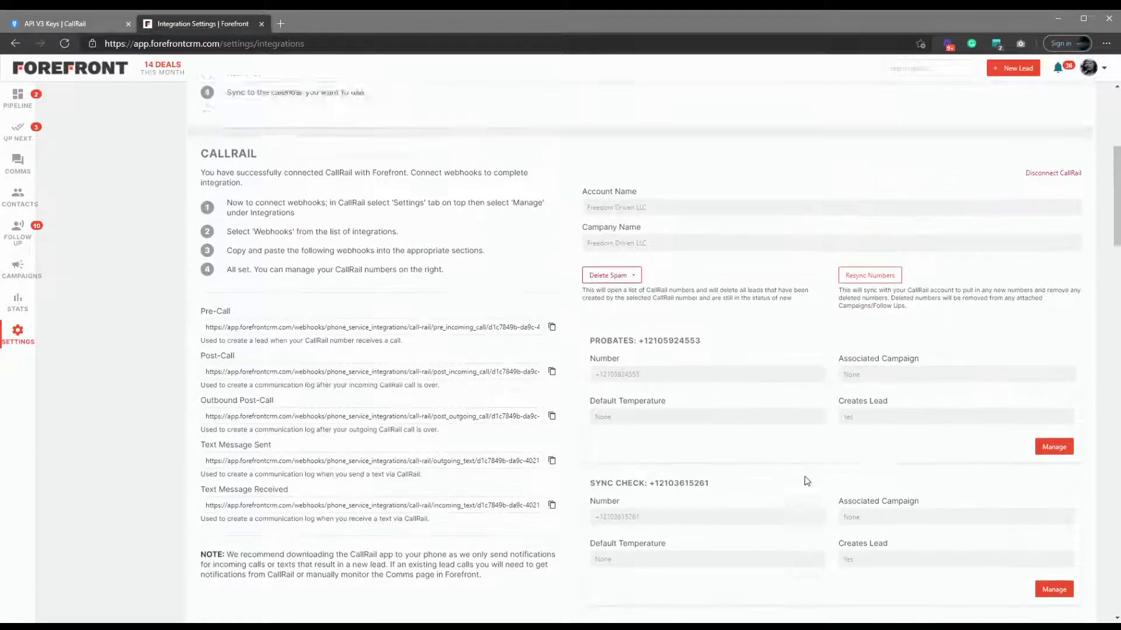
pyautogui.scroll(2, 806, 481)
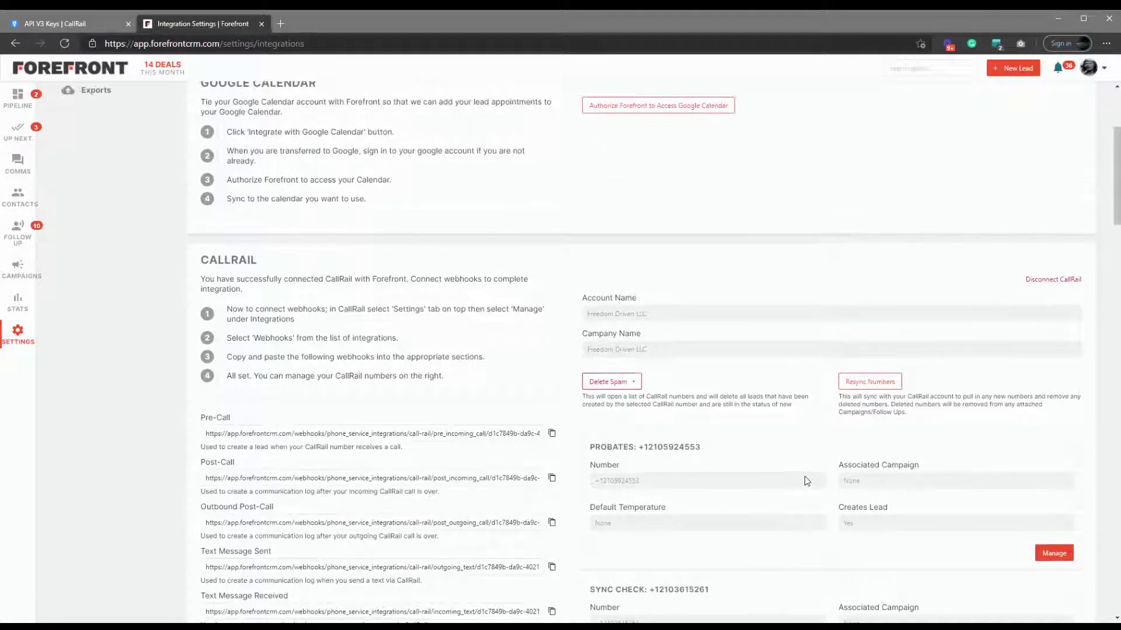
pyautogui.click(850, 388)
pyautogui.scroll(-4, 182, 496)
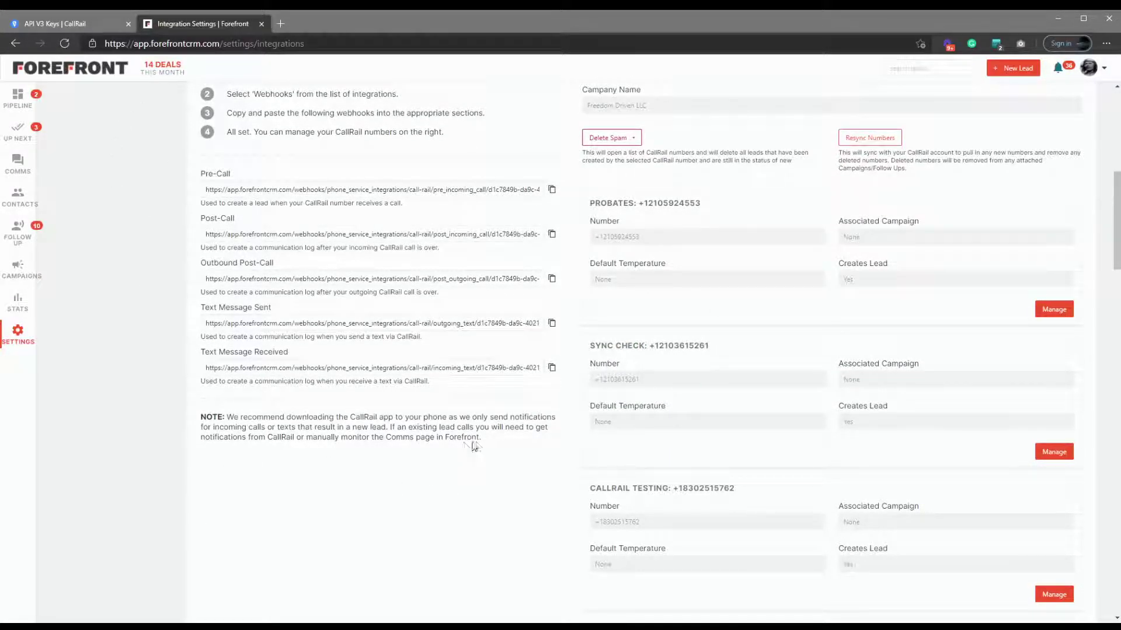
# - Switch to CallRail, dismiss the API key notice, and open the Webhooks integration from the integrations library
pyautogui.click(91, 23)
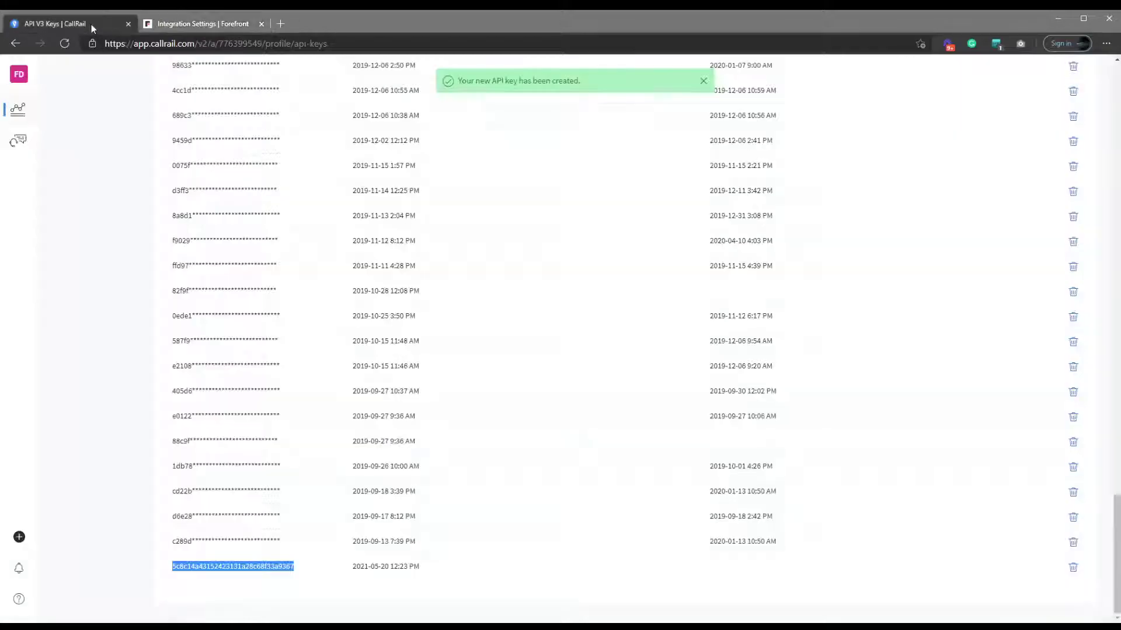
pyautogui.scroll(10, 637, 496)
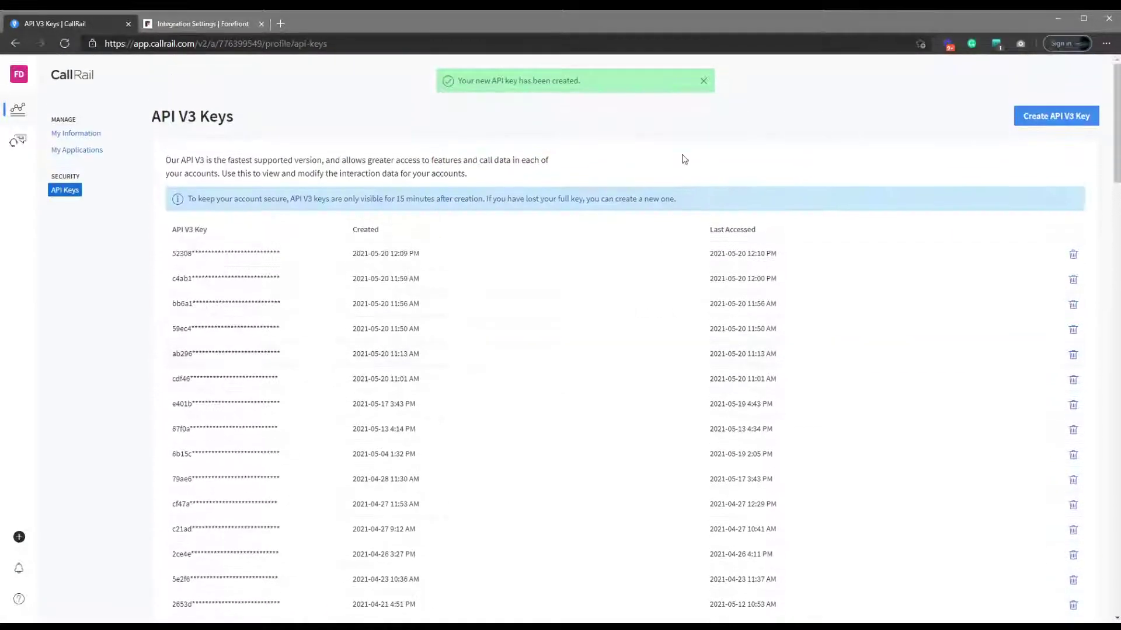
pyautogui.click(703, 83)
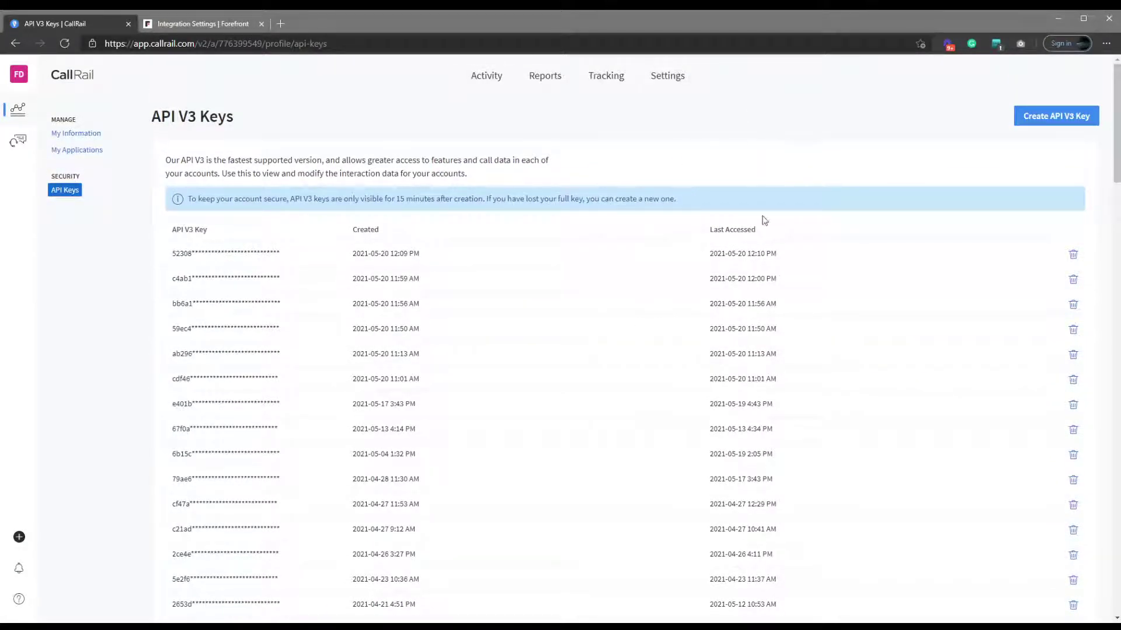
pyautogui.click(671, 81)
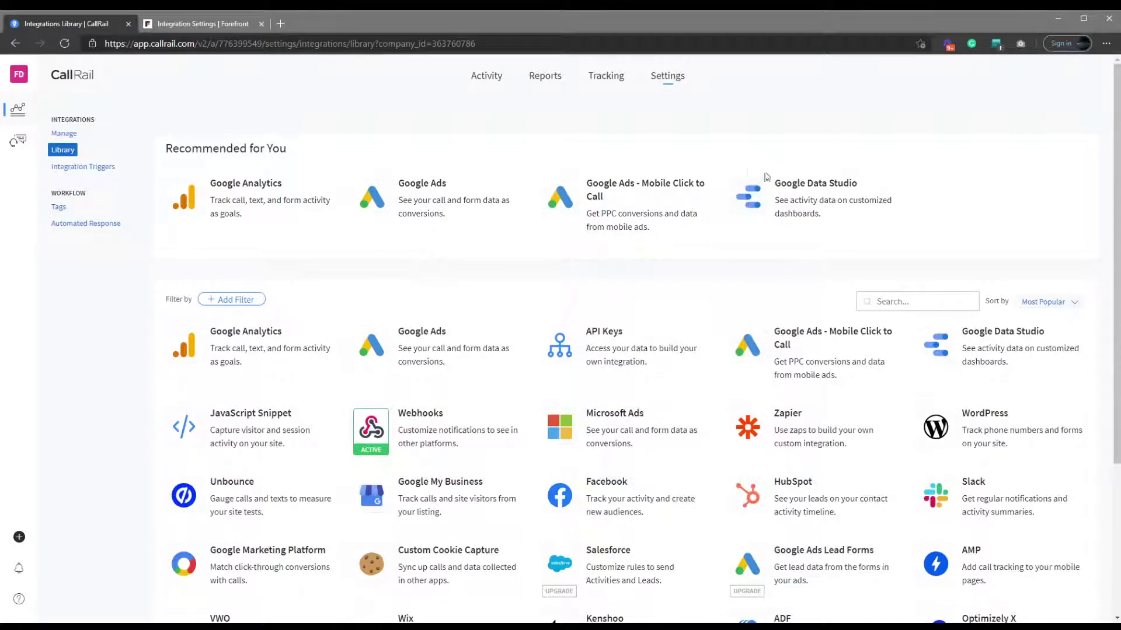
pyautogui.click(429, 447)
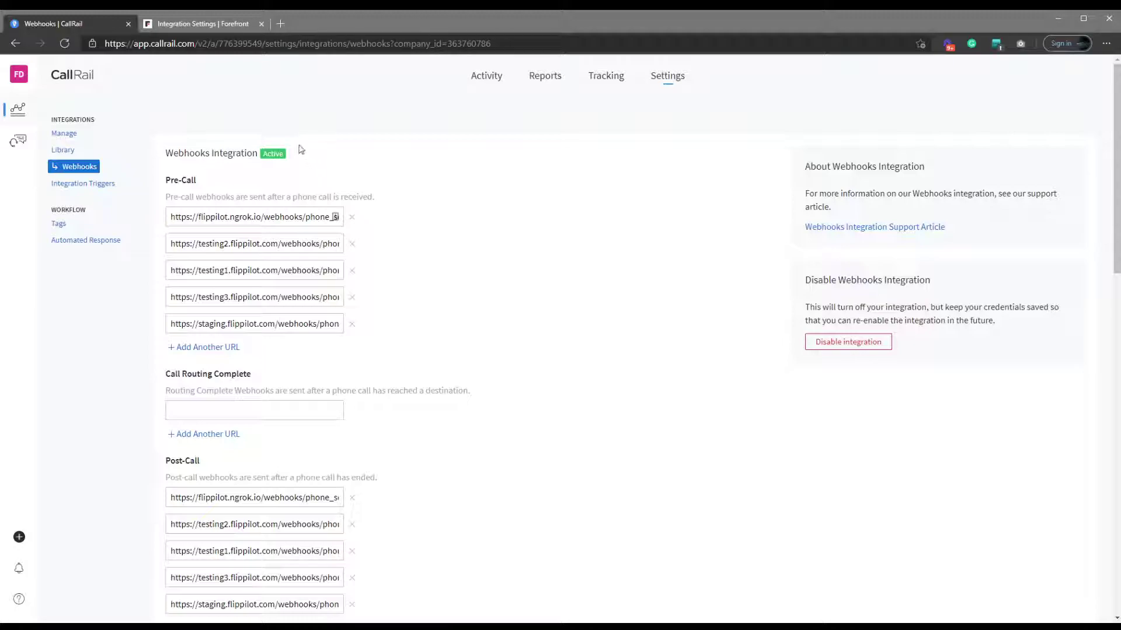
# - Copy the Pre-Call webhook URL from Forefront and add it as another Pre-Call URL in CallRail's webhooks
pyautogui.click(218, 26)
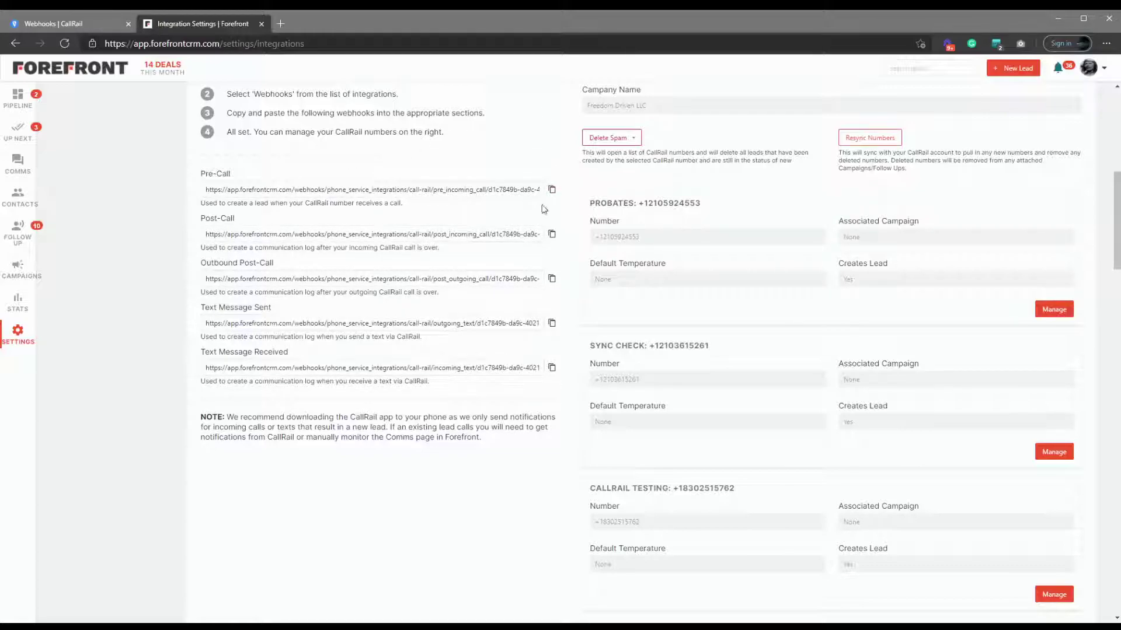
pyautogui.click(552, 190)
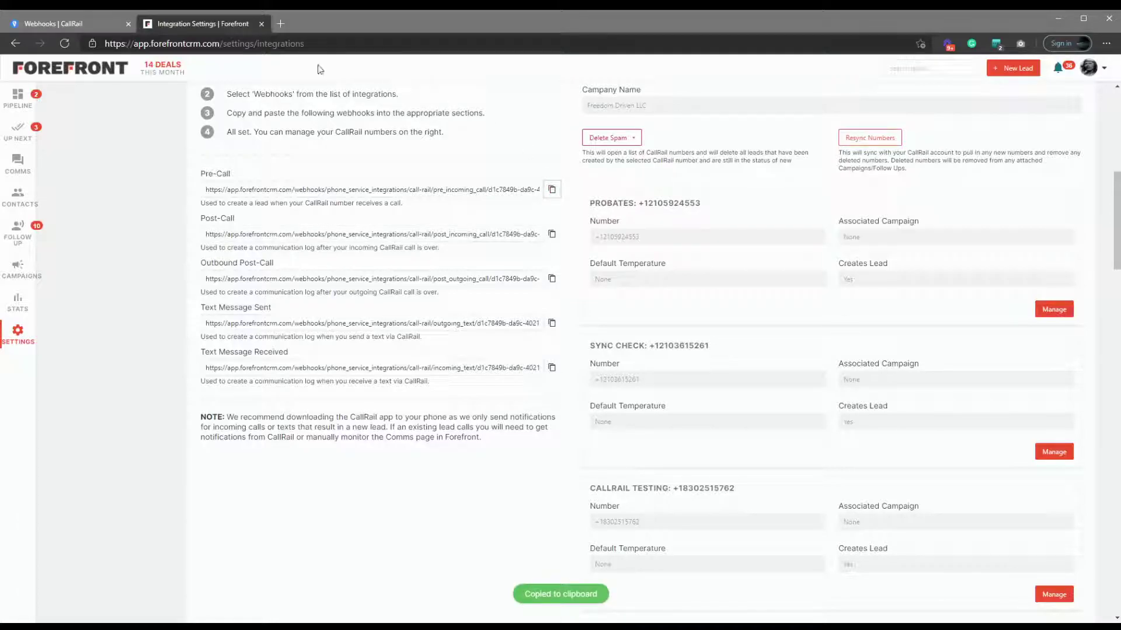
pyautogui.click(92, 29)
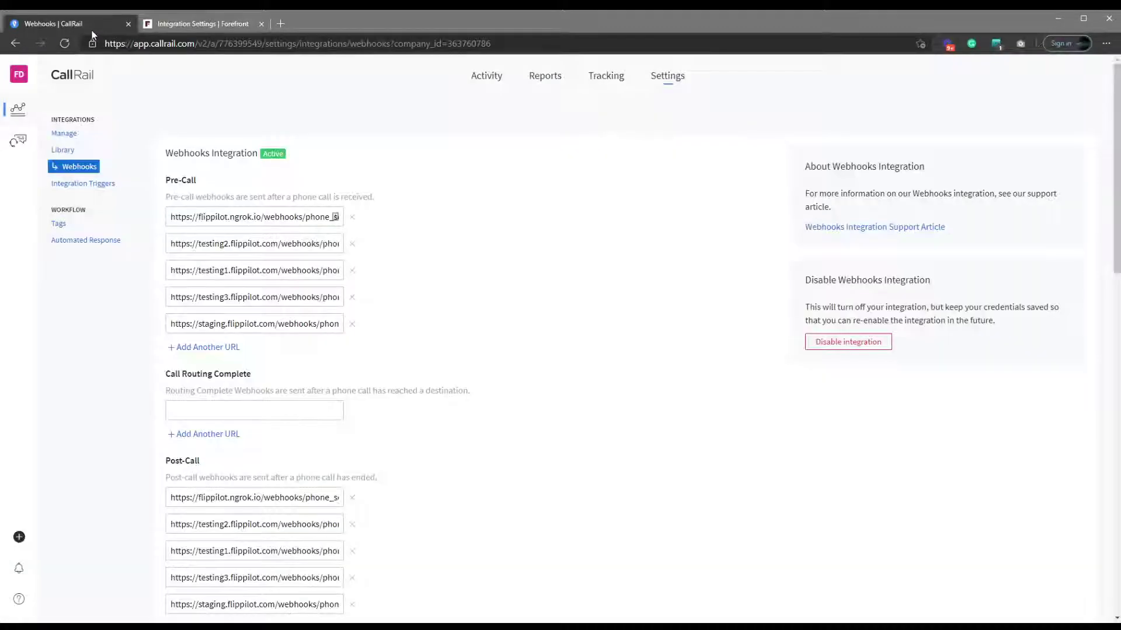
pyautogui.click(214, 347)
pyautogui.hotkey('ctrl', 'v')
pyautogui.click(508, 380)
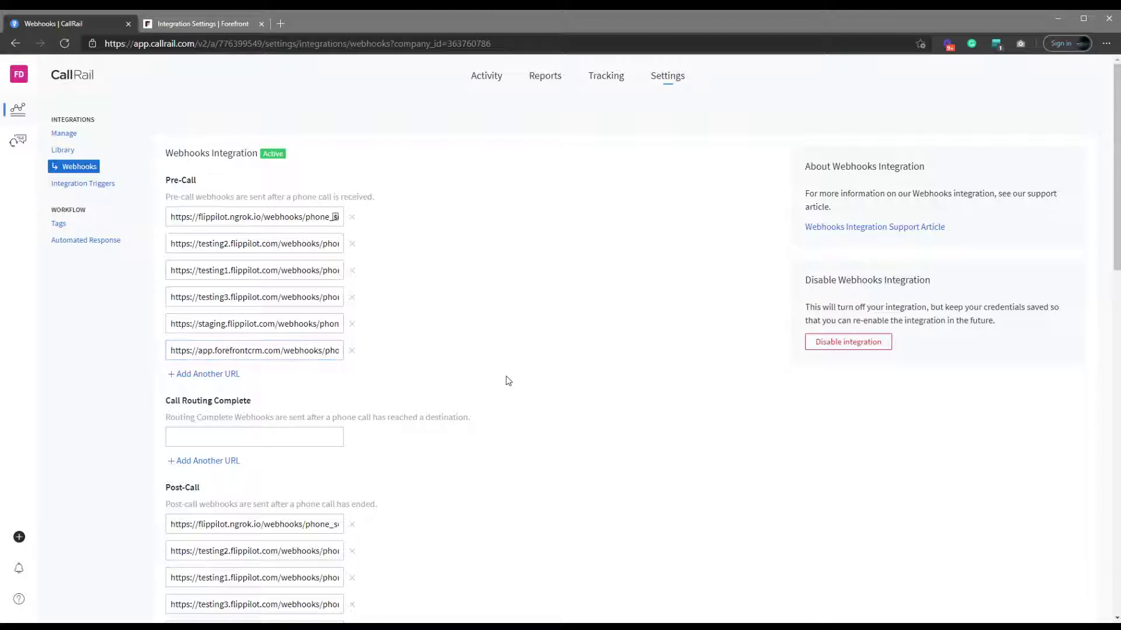
# - Copy the Post-Call webhook URL from Forefront and add it as another Post-Call URL in CallRail's webhooks
pyautogui.scroll(-3, 233, 293)
pyautogui.click(198, 23)
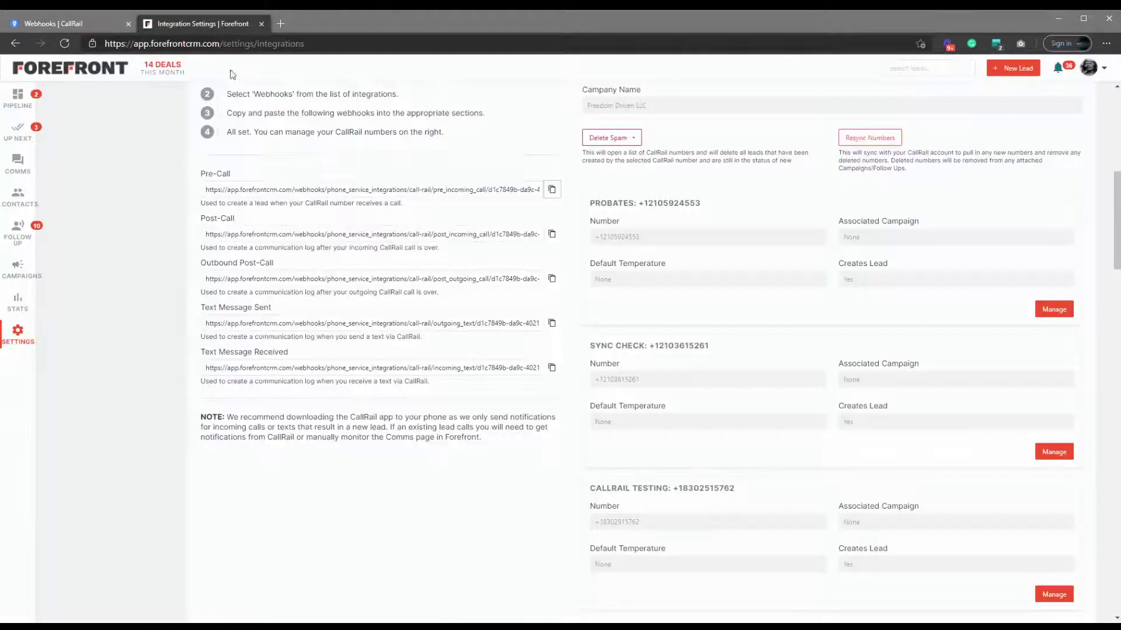
pyautogui.click(552, 234)
pyautogui.click(76, 24)
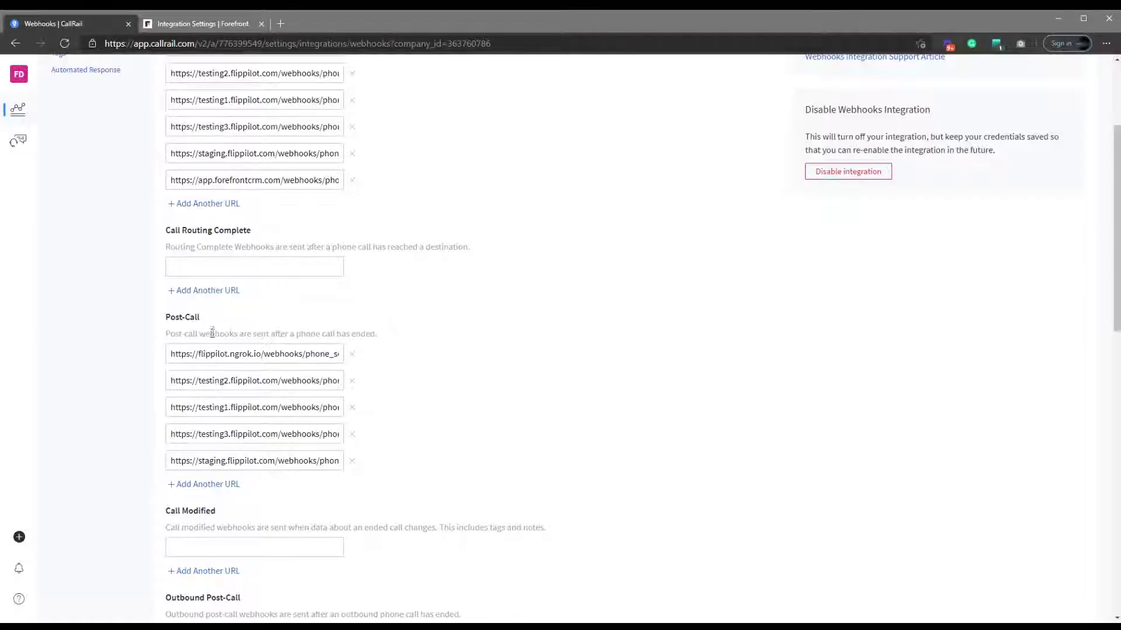
pyautogui.click(211, 482)
pyautogui.scroll(-4, 213, 481)
pyautogui.click(253, 226)
pyautogui.hotkey('ctrl', 'v')
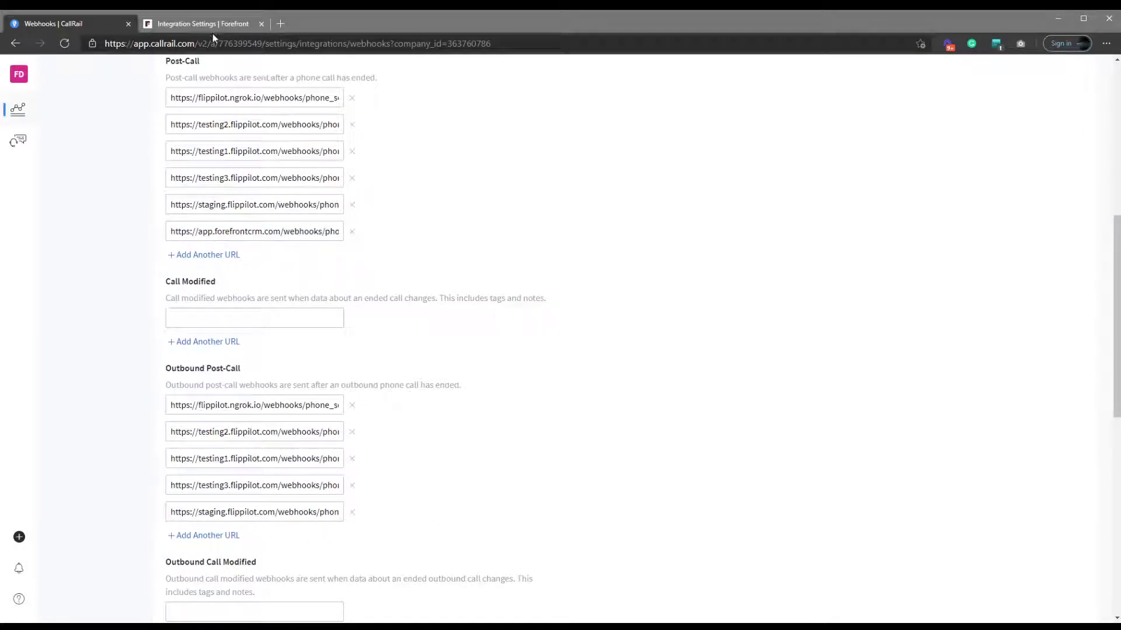
# - Copy Forefront's Outbound Post-Call webhook URL and add it as another Outbound Post-Call URL in CallRail
pyautogui.click(206, 26)
pyautogui.click(552, 279)
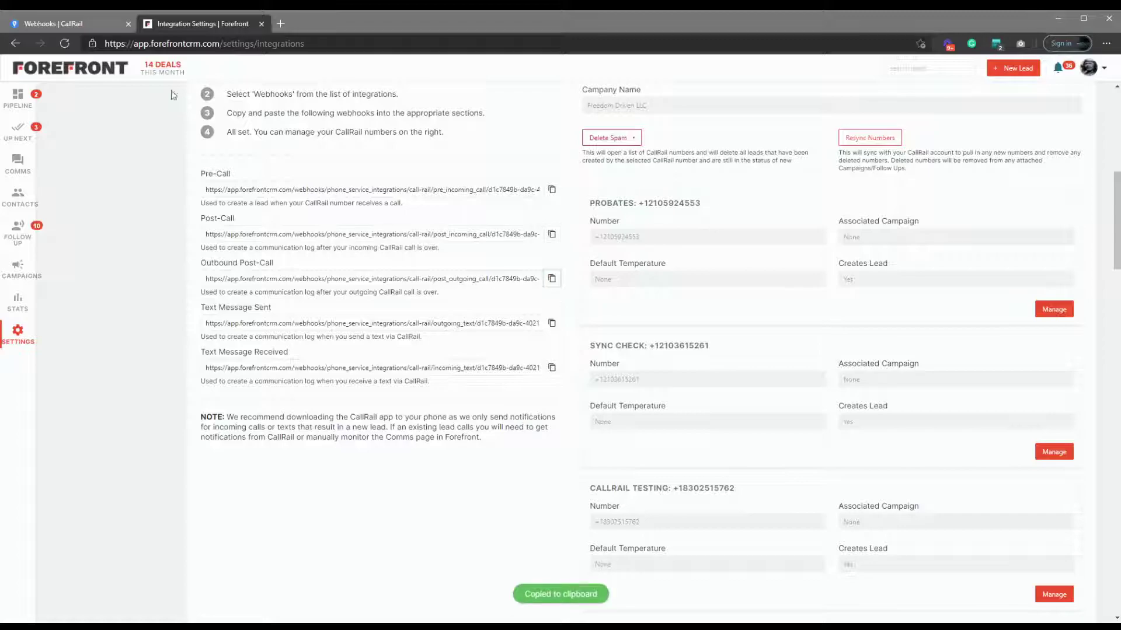
pyautogui.click(76, 23)
pyautogui.scroll(-4, 429, 390)
pyautogui.click(203, 280)
pyautogui.hotkey('ctrl', 'v')
pyautogui.click(572, 388)
# - Add another Text Message Sent URL in CallRail and fill it with the Text Message Sent webhook copied from Forefront
pyautogui.scroll(-4, 572, 388)
pyautogui.click(228, 372)
pyautogui.click(175, 25)
pyautogui.click(551, 323)
pyautogui.click(68, 25)
pyautogui.hotkey('ctrl', 'v')
# - Add Forefront's Text Message Received webhook as another Text Message Received URL in CallRail and save the webhook settings
pyautogui.scroll(-2, 545, 418)
pyautogui.click(216, 528)
pyautogui.click(227, 526)
pyautogui.click(209, 499)
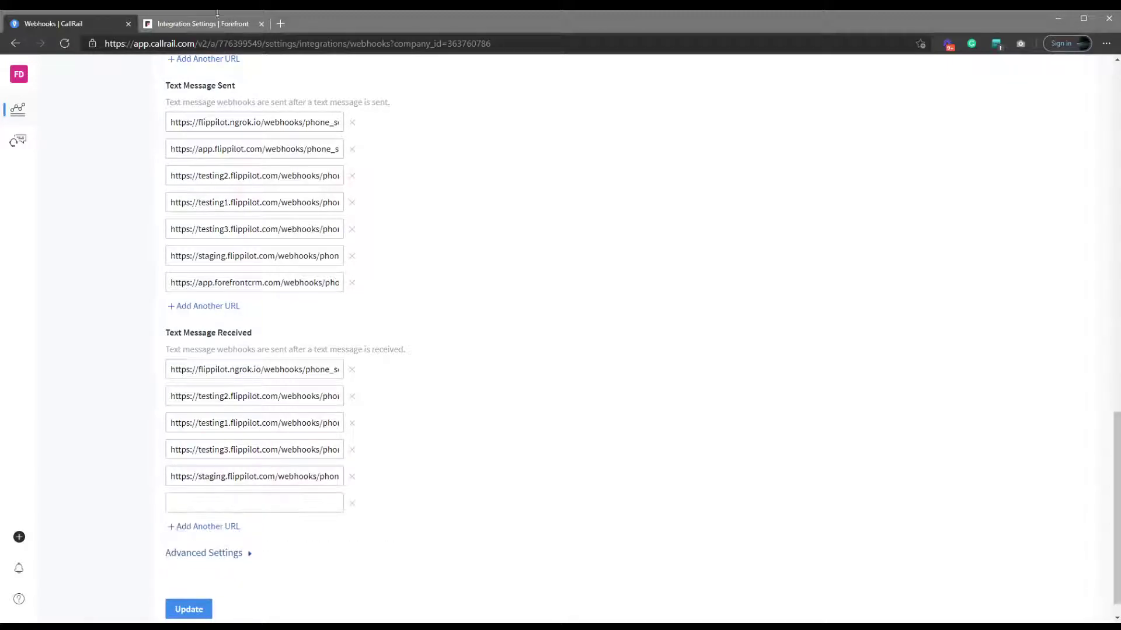
pyautogui.click(220, 24)
pyautogui.click(551, 367)
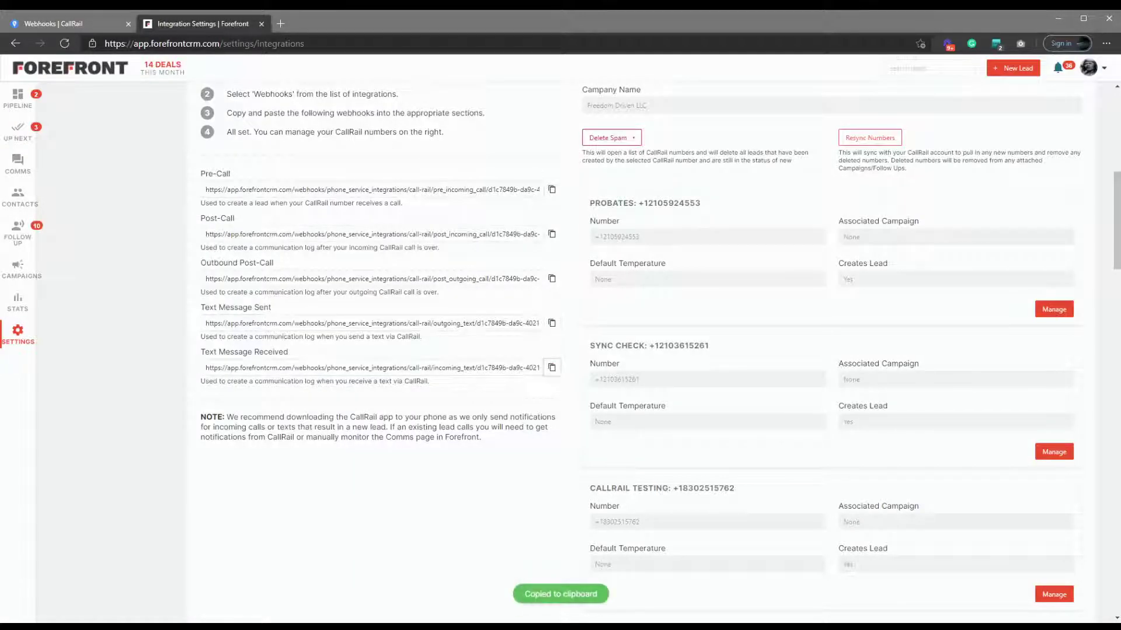
pyautogui.click(68, 24)
pyautogui.click(263, 503)
pyautogui.hotkey('ctrl', 'v')
pyautogui.click(551, 535)
pyautogui.scroll(-1, 551, 535)
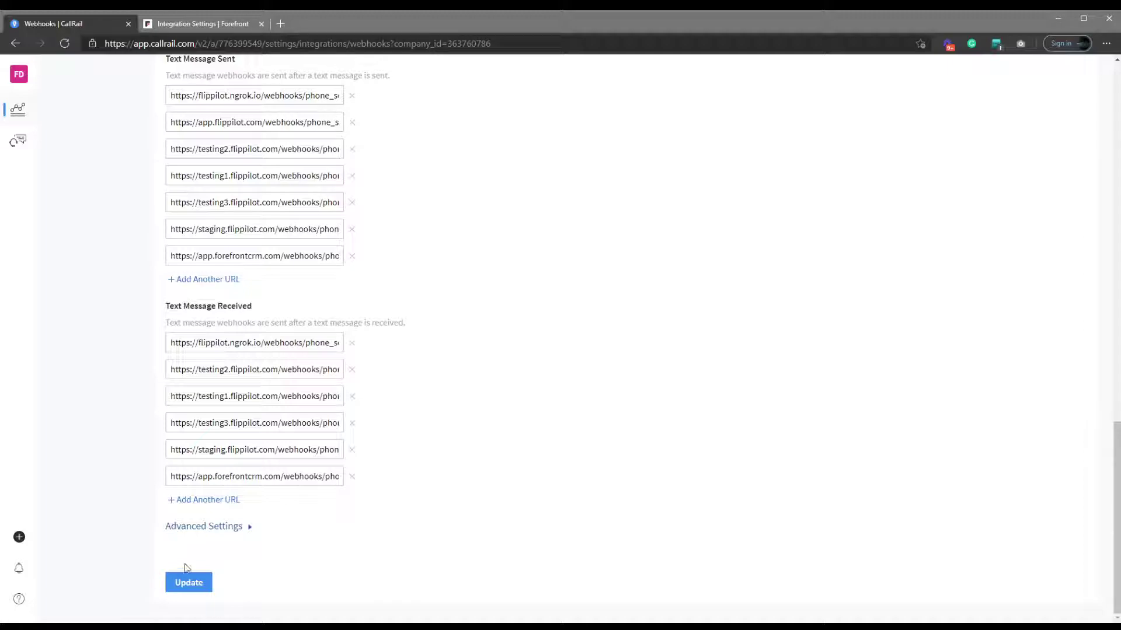
pyautogui.click(209, 580)
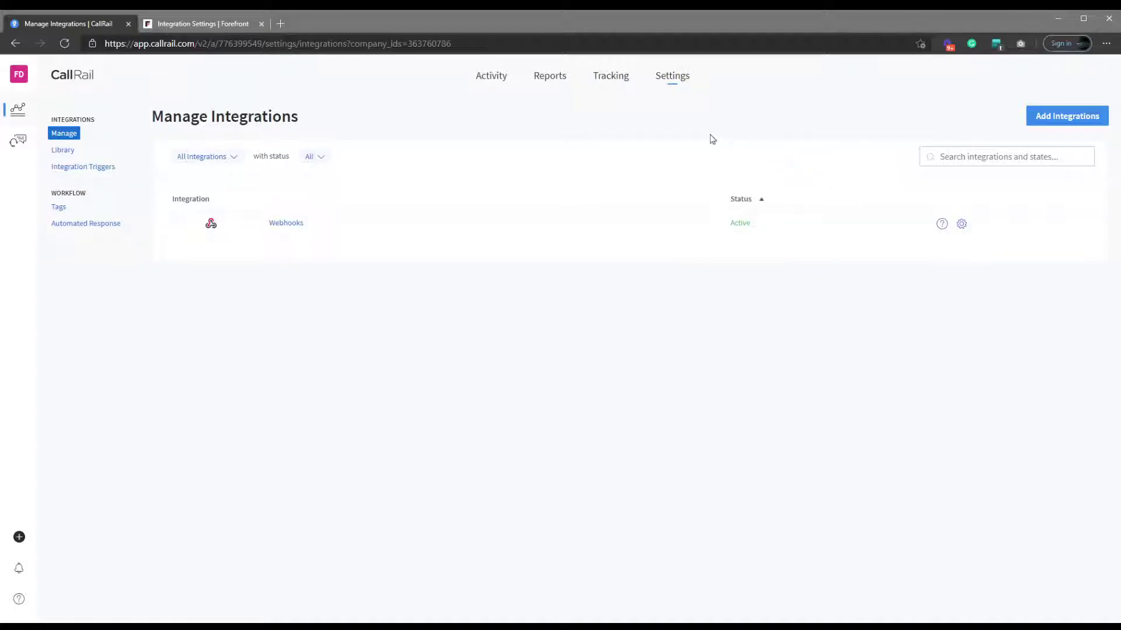
# - Reopen the Webhooks integration in CallRail and check that the Forefront URLs are saved in each section
pyautogui.click(212, 227)
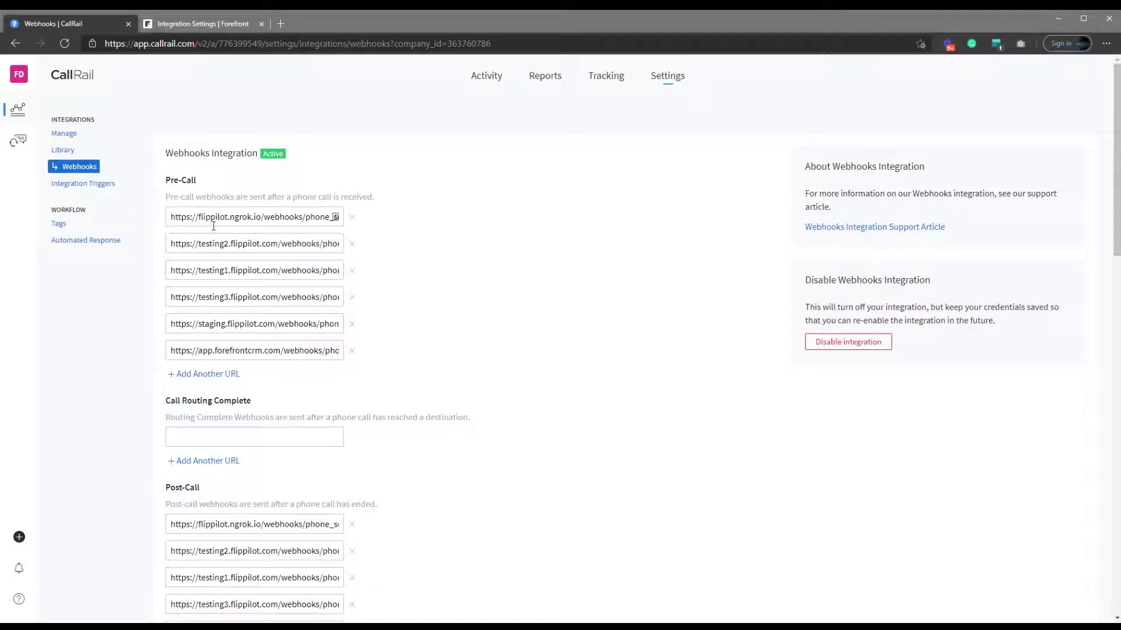
pyautogui.doubleClick(302, 351)
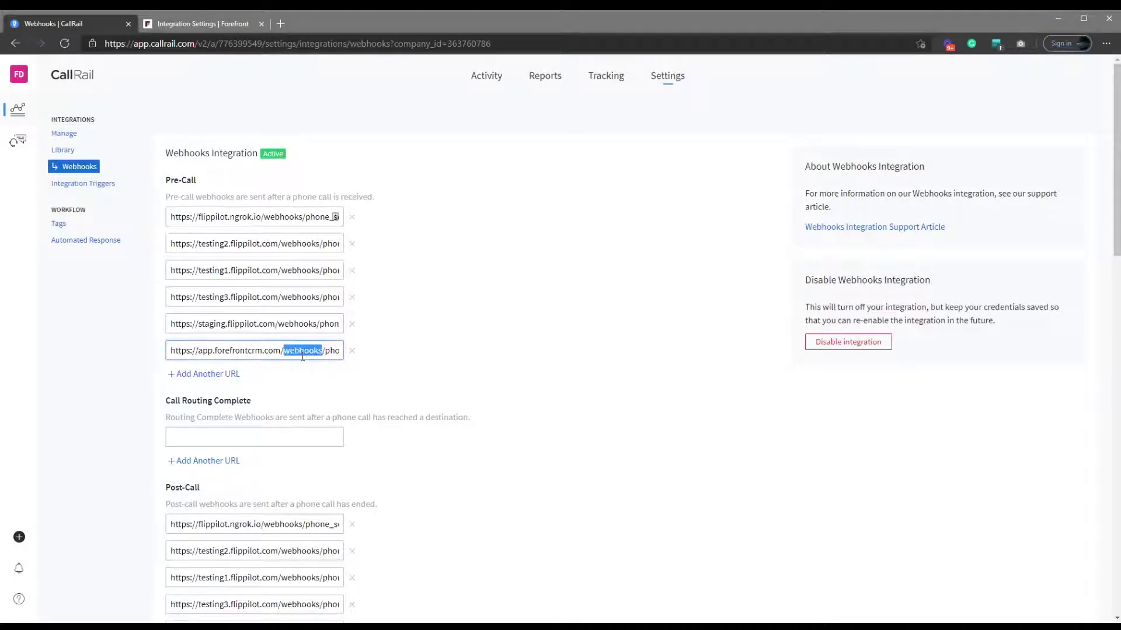
pyautogui.scroll(-6, 465, 459)
pyautogui.scroll(-10, 465, 465)
pyautogui.scroll(20, 465, 465)
# - Switch to Forefront, resync the CallRail numbers, and reload the integration settings page
pyautogui.click(229, 27)
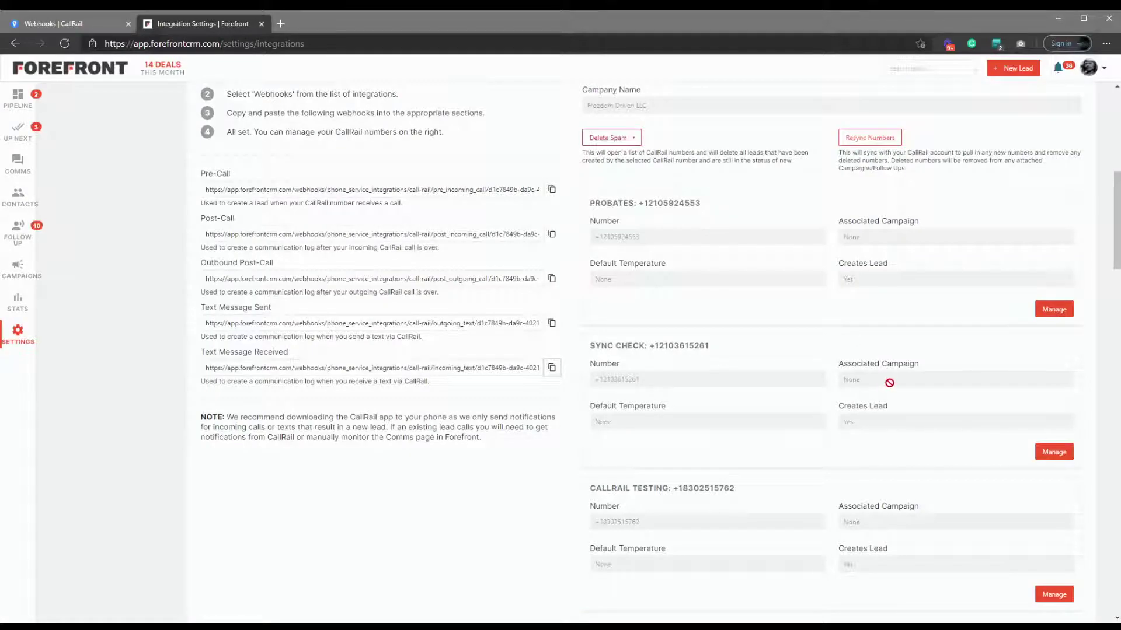
pyautogui.scroll(7, 882, 408)
pyautogui.scroll(-4, 887, 467)
pyautogui.scroll(2, 888, 508)
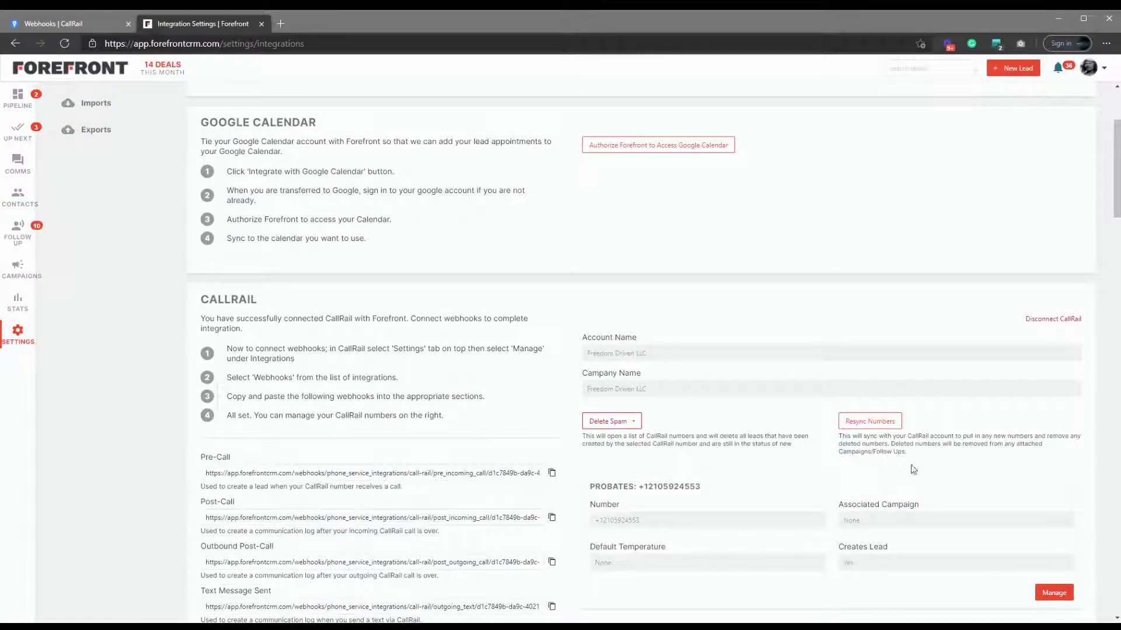
pyautogui.click(890, 422)
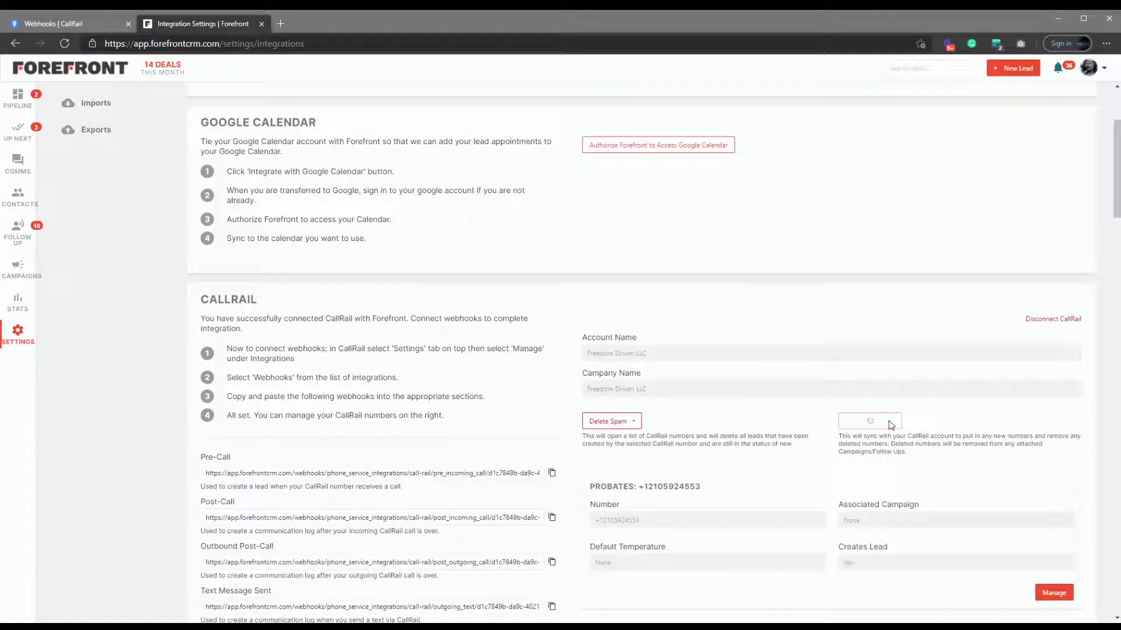
pyautogui.click(65, 43)
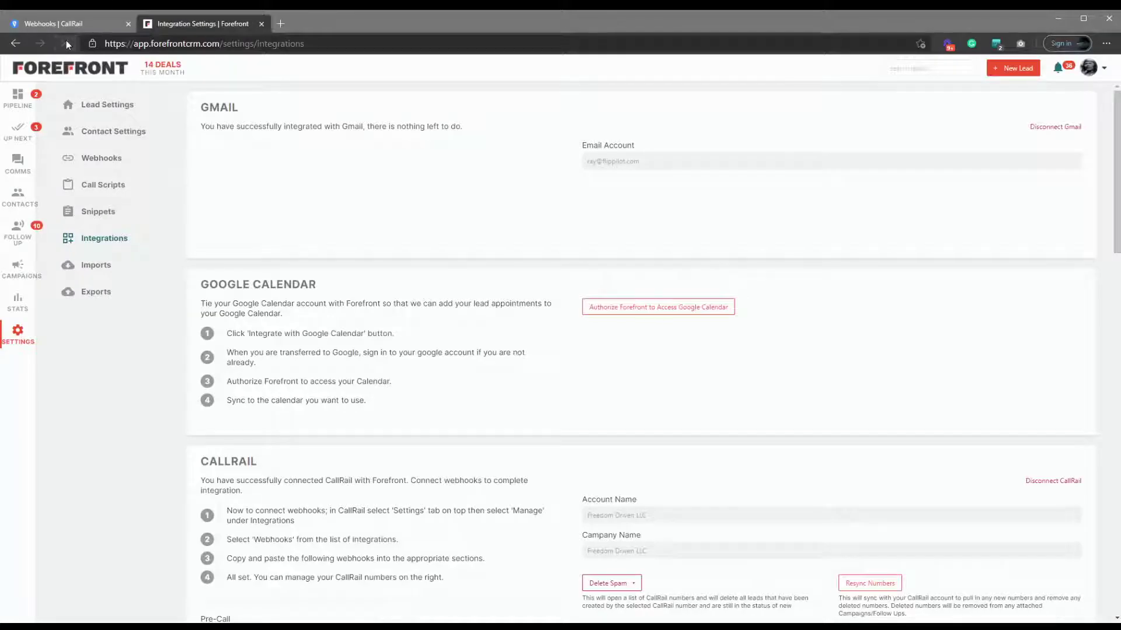
# - Open the second lead in the pipeline's New status and examine its text and call options and its text and call histories
pyautogui.click(15, 100)
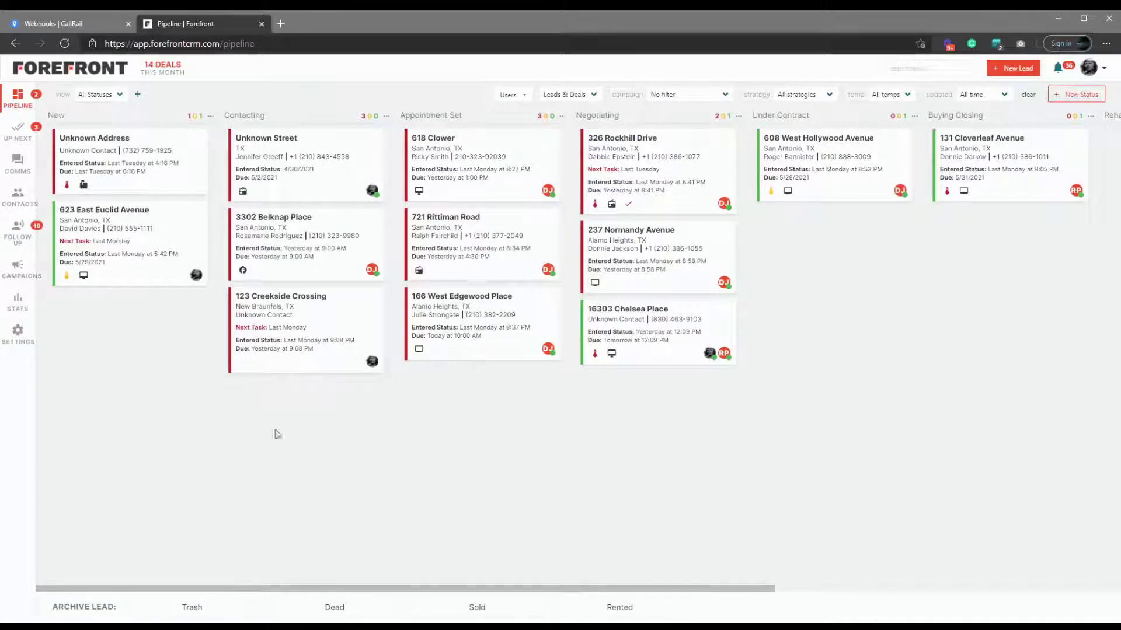
pyautogui.click(168, 258)
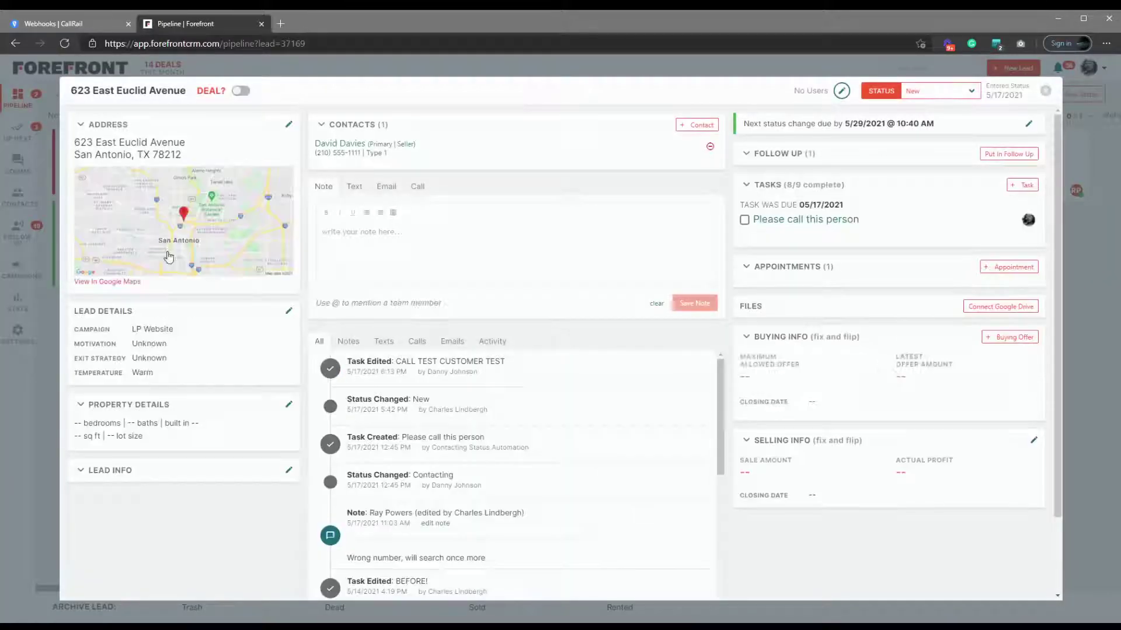
pyautogui.click(354, 187)
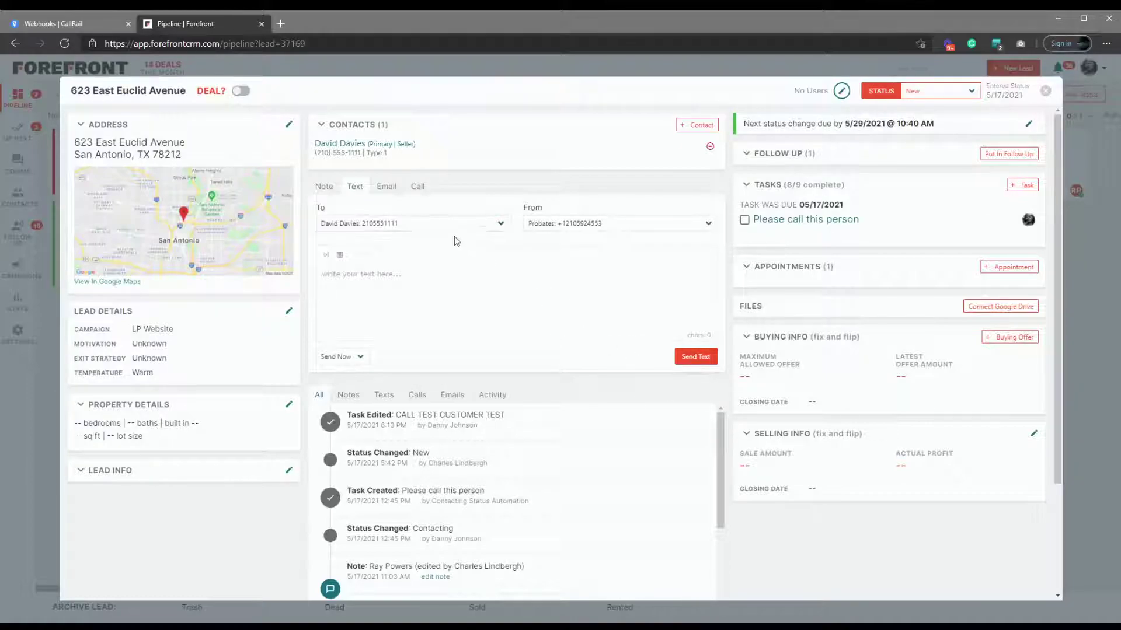
pyautogui.click(418, 188)
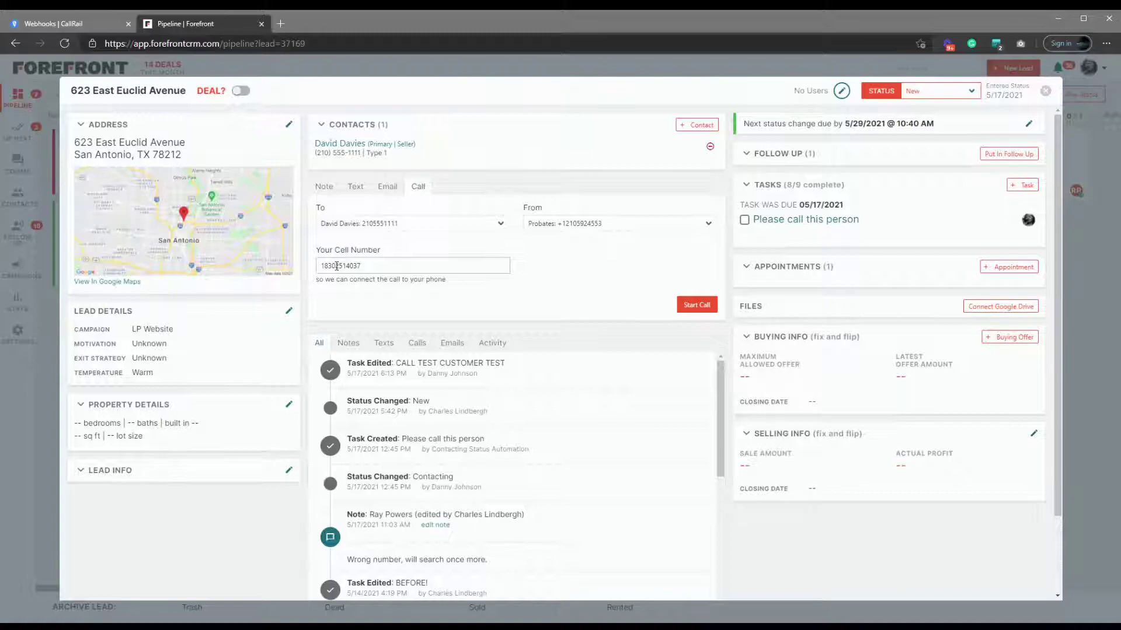
pyautogui.click(397, 342)
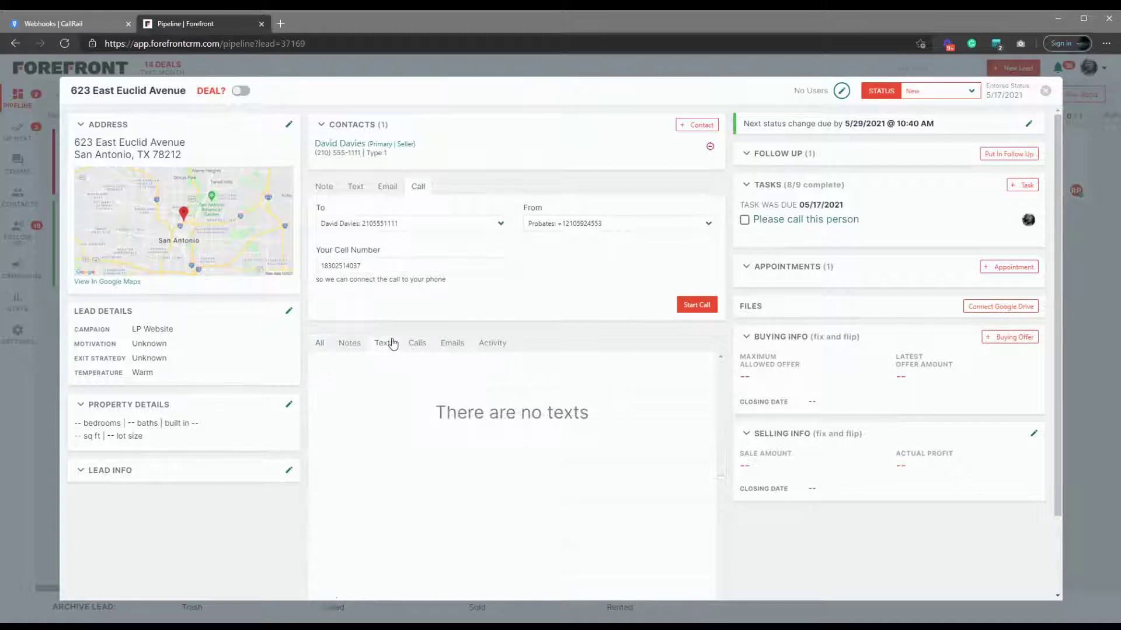
pyautogui.click(419, 349)
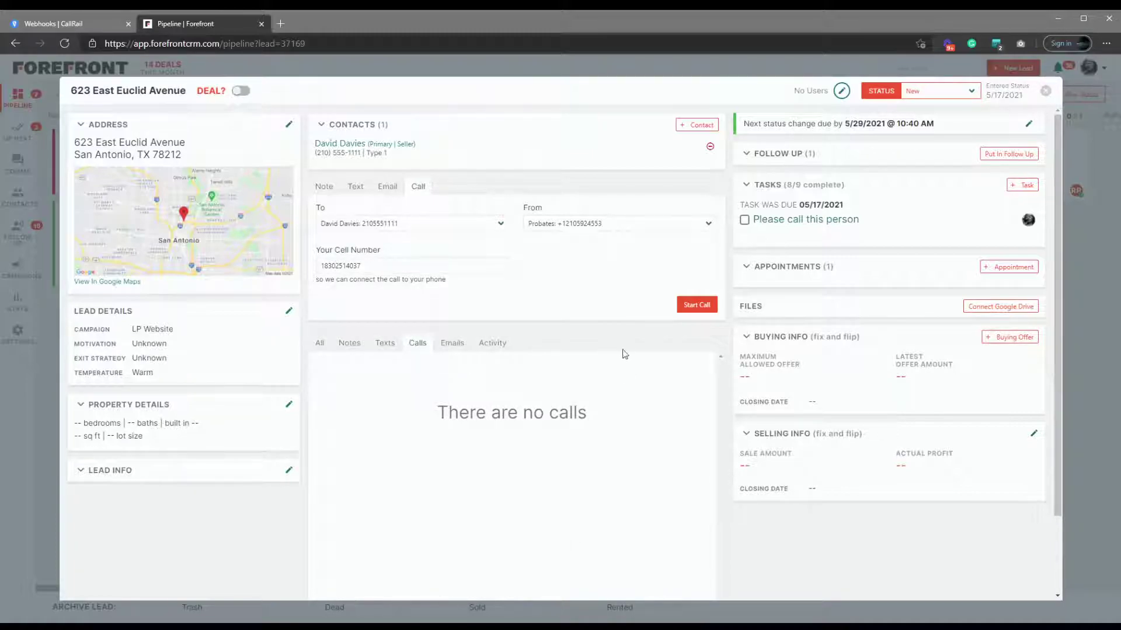